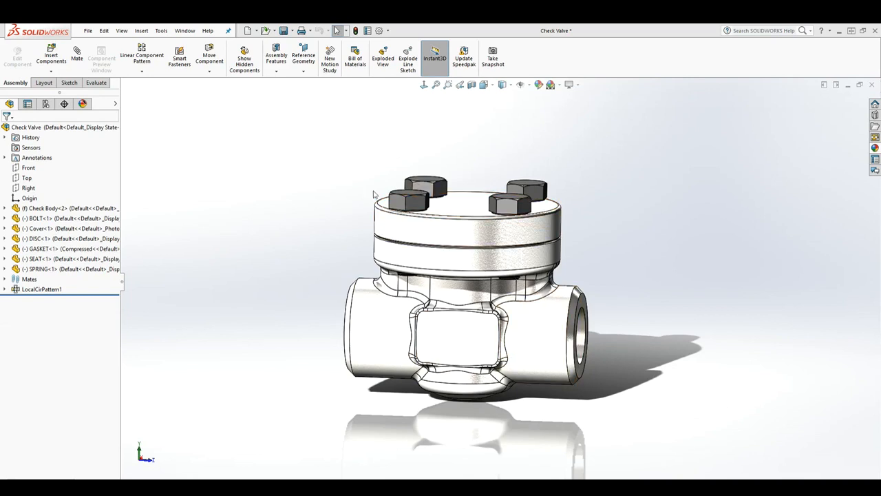
- Create a reference plane offset 1.100 in above the assembly's Top plane
{"action": "left_click", "coordinate": [28, 177]}
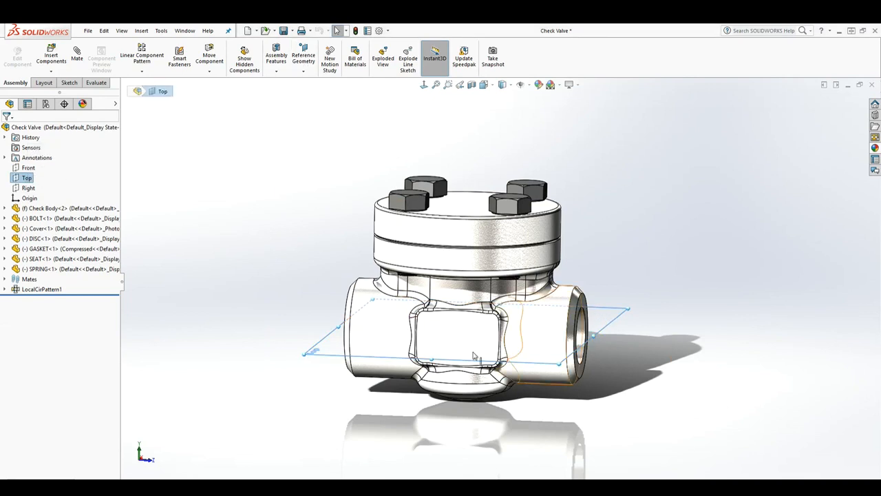
{"action": "middle_click_drag", "start_coordinate": [656, 342], "coordinate": [622, 355]}
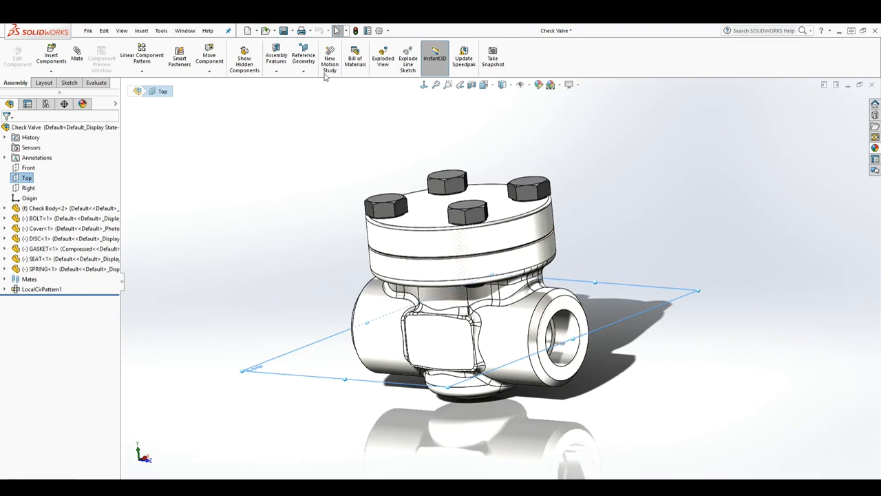
{"action": "left_click", "coordinate": [304, 71]}
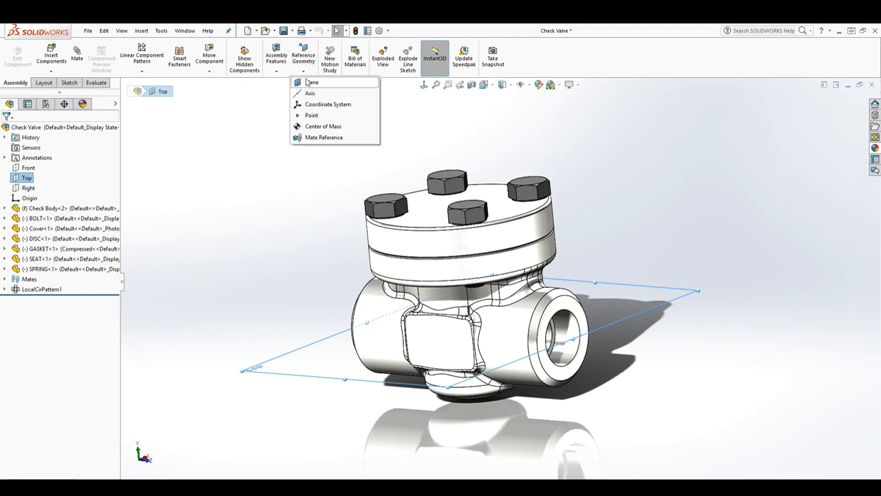
{"action": "left_click", "coordinate": [310, 79]}
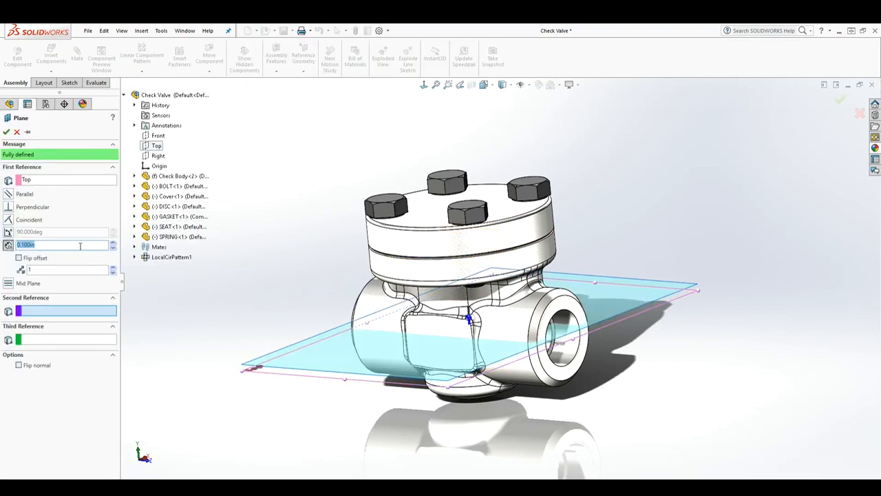
{"action": "left_click", "coordinate": [113, 243]}
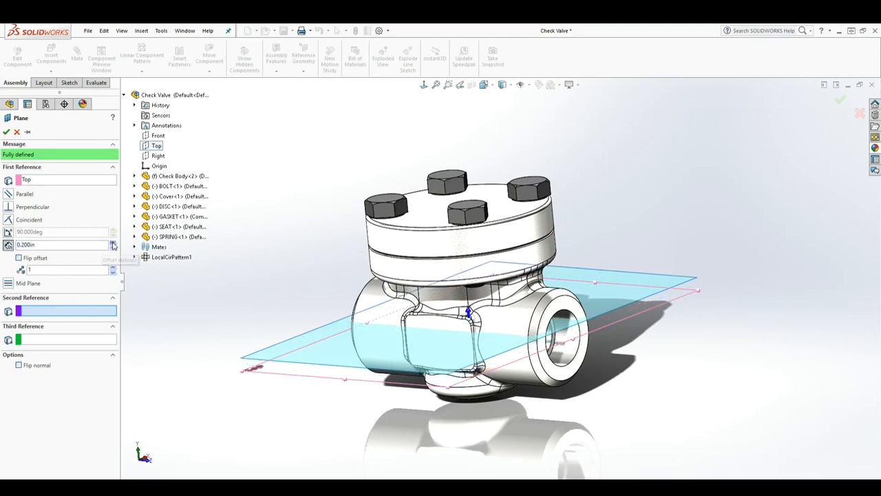
{"action": "left_click", "coordinate": [112, 243]}
{"action": "left_click", "coordinate": [113, 243]}
{"action": "left_click", "coordinate": [112, 243]}
{"action": "left_click", "coordinate": [113, 243]}
{"action": "left_click", "coordinate": [113, 243]}
{"action": "left_click", "coordinate": [113, 243]}
{"action": "left_click", "coordinate": [113, 243]}
{"action": "left_click", "coordinate": [113, 243]}
{"action": "left_click", "coordinate": [113, 243]}
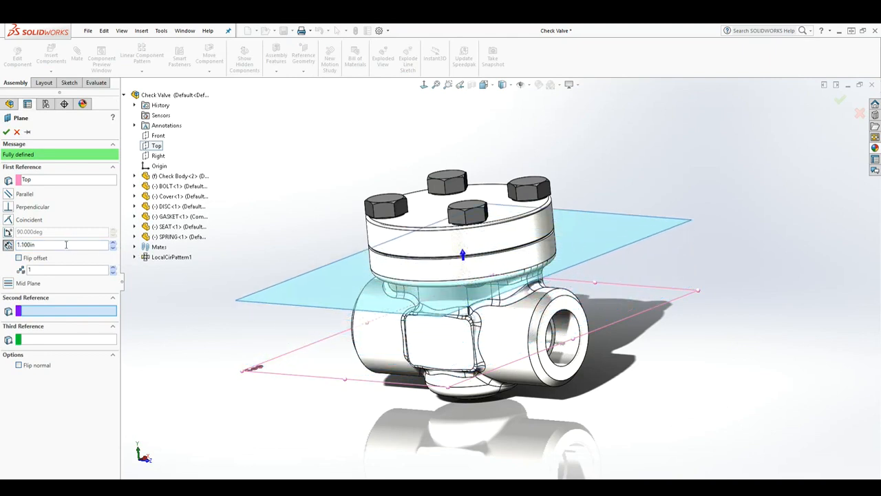
{"action": "middle_click_drag", "start_coordinate": [480, 318], "coordinate": [505, 314]}
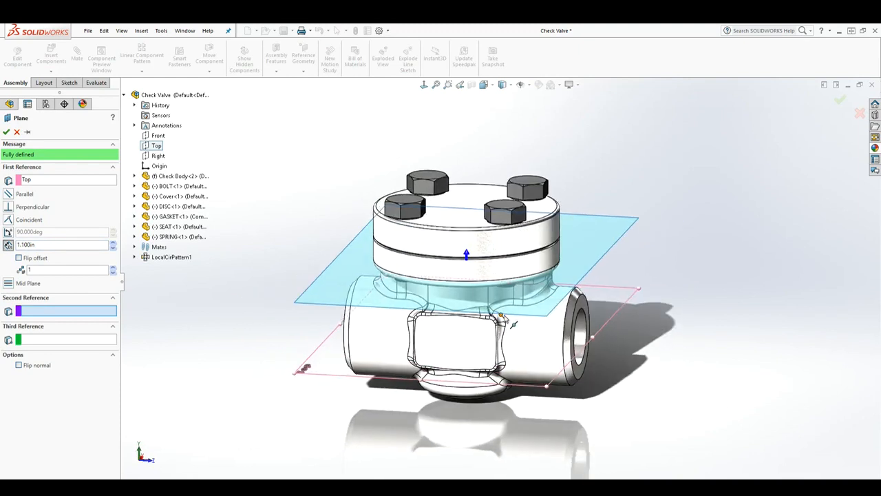
{"action": "left_click", "coordinate": [6, 132]}
- Start a sketch on the new offset plane and view it normal to the screen
{"action": "scroll", "coordinate": [545, 323], "scroll_direction": "up", "scroll_amount": 2}
{"action": "mouse_move", "coordinate": [545, 324]}
{"action": "middle_mouse_down"}
{"action": "mouse_move", "coordinate": [532, 301]}
{"action": "mouse_move", "coordinate": [538, 330]}
{"action": "middle_mouse_up"}
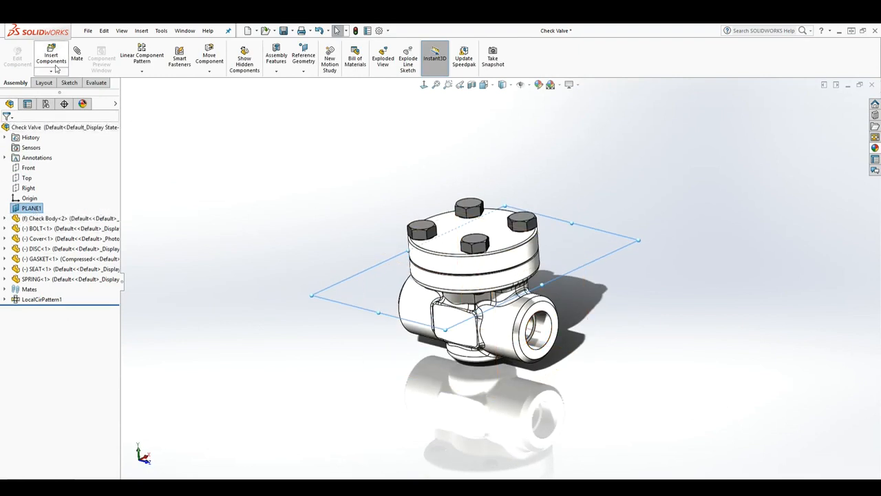
{"action": "left_click", "coordinate": [70, 83]}
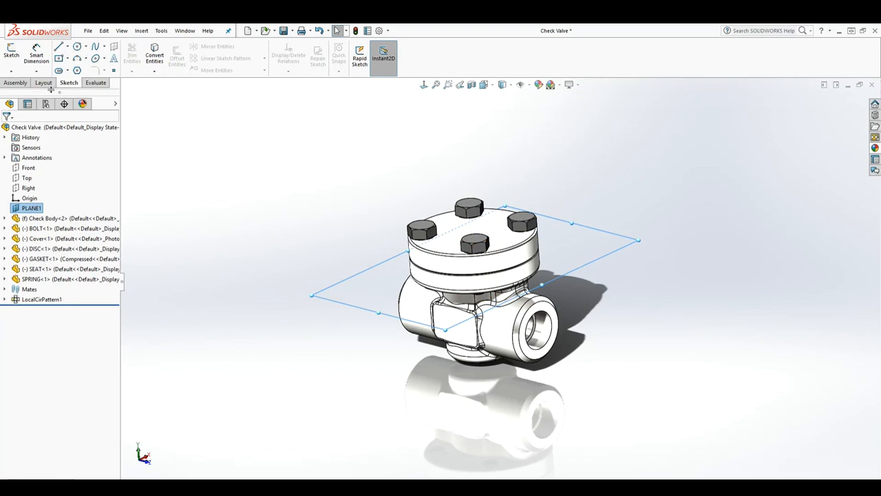
{"action": "left_click", "coordinate": [11, 54]}
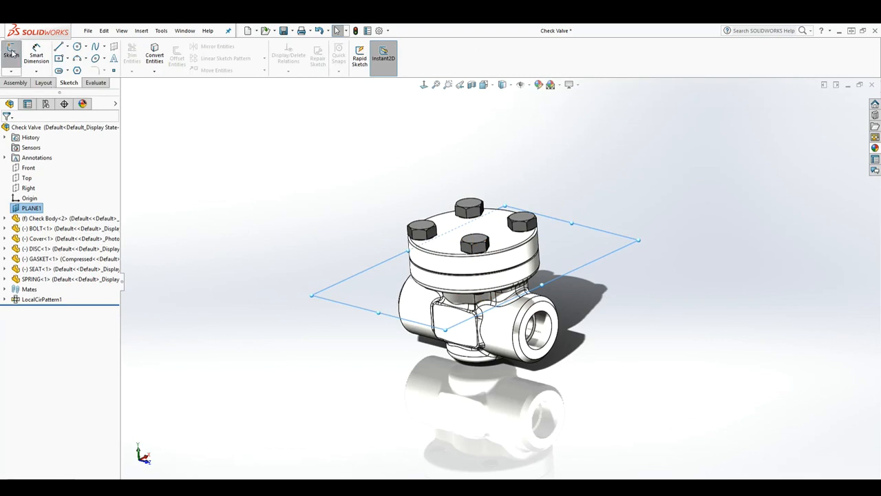
{"action": "left_click", "coordinate": [426, 87]}
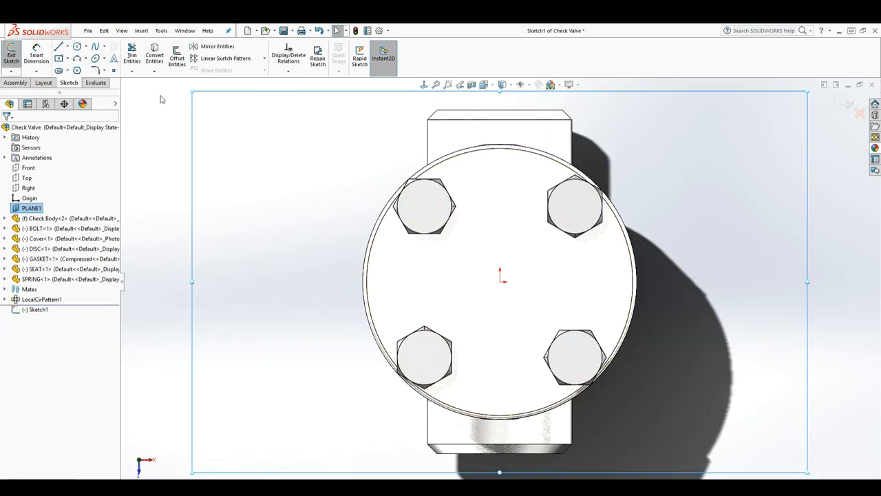
- Sketch a circle centred on the origin around the whole valve, with a radius of about 6.75 in
{"action": "left_click", "coordinate": [77, 46]}
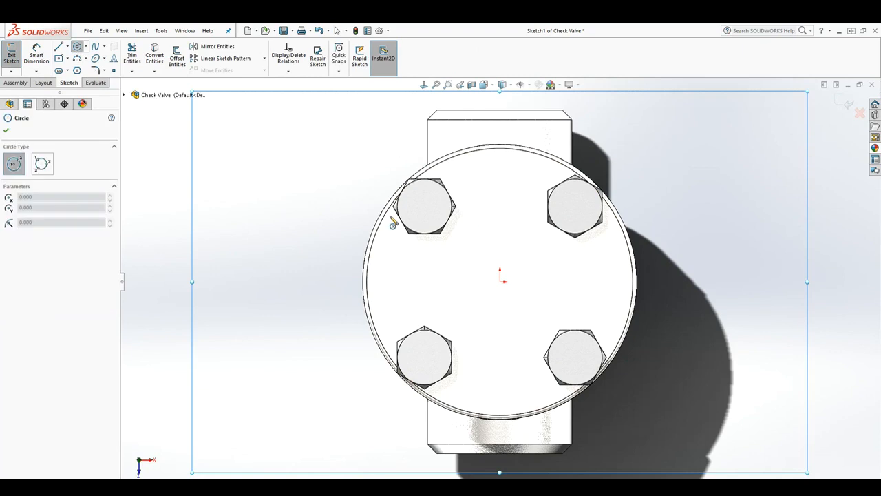
{"action": "left_click", "coordinate": [501, 280]}
{"action": "scroll", "coordinate": [752, 219], "scroll_direction": "down", "scroll_amount": 2}
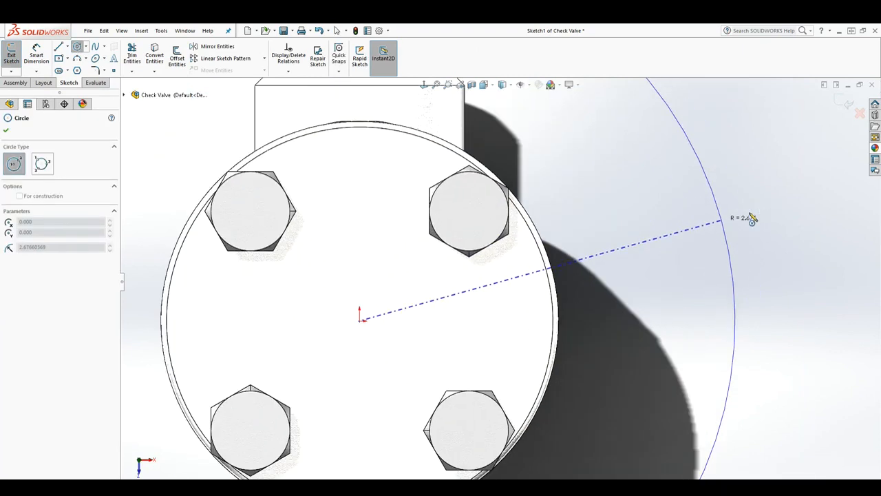
{"action": "scroll", "coordinate": [698, 227], "scroll_direction": "up", "scroll_amount": 4}
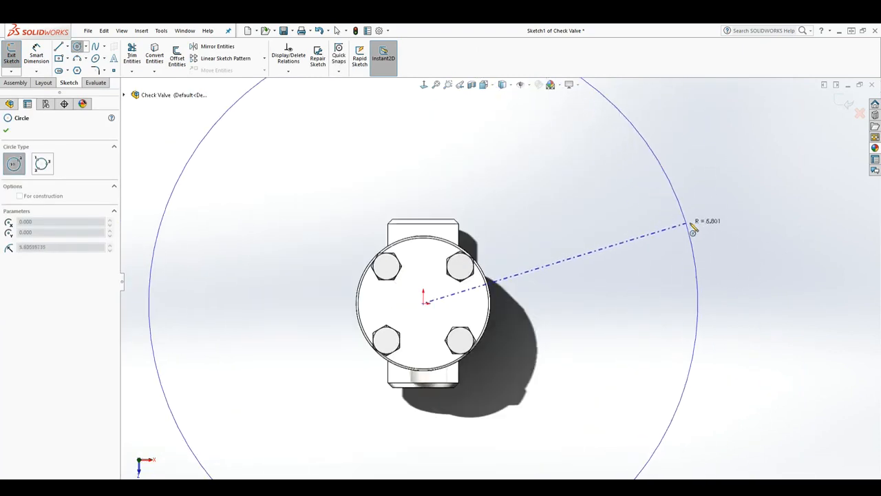
{"action": "left_click", "coordinate": [732, 209]}
{"action": "scroll", "coordinate": [682, 285], "scroll_direction": "down", "scroll_amount": 2}
{"action": "scroll", "coordinate": [654, 335], "scroll_direction": "up", "scroll_amount": 4}
{"action": "scroll", "coordinate": [533, 324], "scroll_direction": "up", "scroll_amount": 3}
{"action": "scroll", "coordinate": [491, 261], "scroll_direction": "down", "scroll_amount": 2}
{"action": "key", "text": "Escape"}
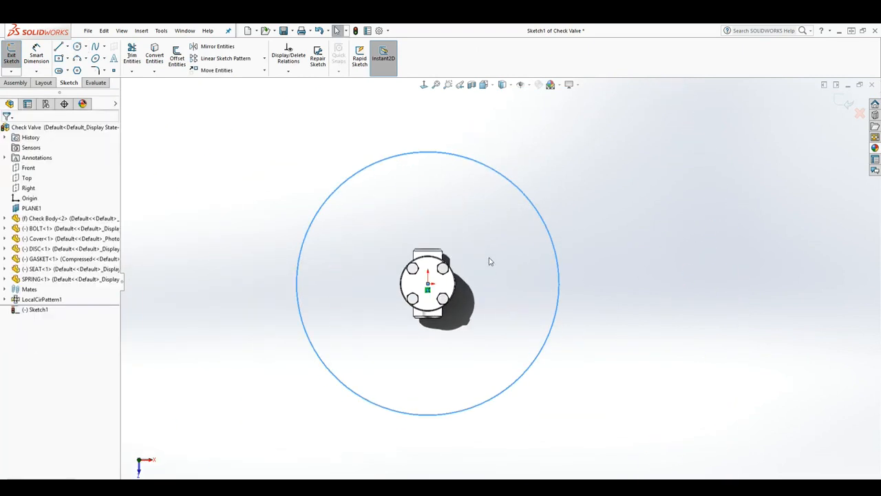
- Sketch two lines from the origin to the circle and bring their outer ends close together to form a narrow wedge
{"action": "left_click", "coordinate": [60, 46]}
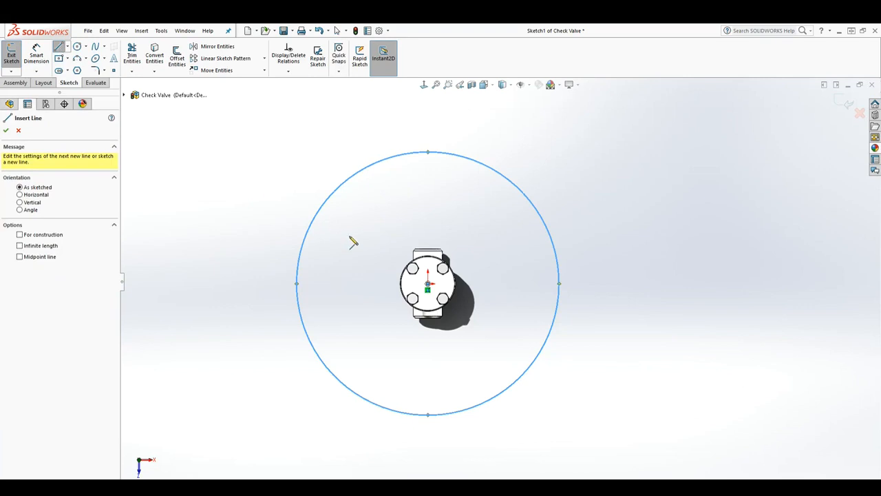
{"action": "left_click", "coordinate": [428, 283]}
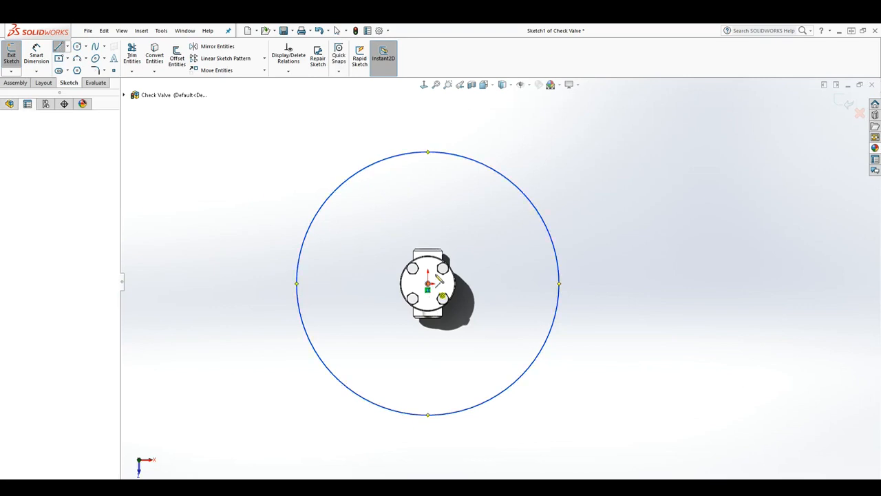
{"action": "left_click", "coordinate": [488, 166]}
{"action": "key", "text": "Escape"}
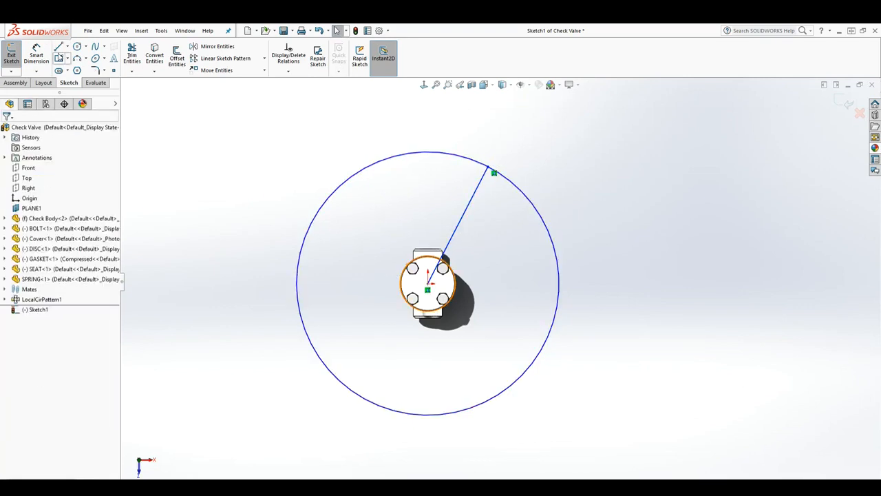
{"action": "left_click", "coordinate": [59, 47]}
{"action": "left_click", "coordinate": [428, 282]}
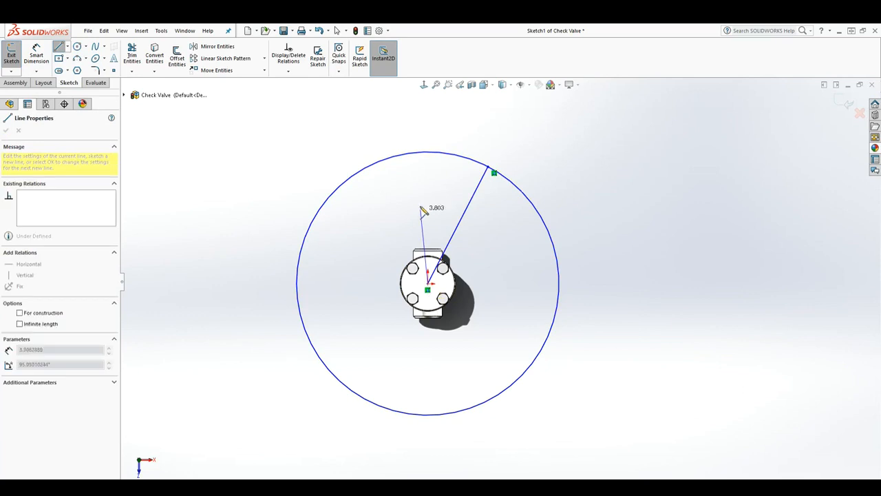
{"action": "left_click", "coordinate": [433, 154]}
{"action": "key", "text": "Escape"}
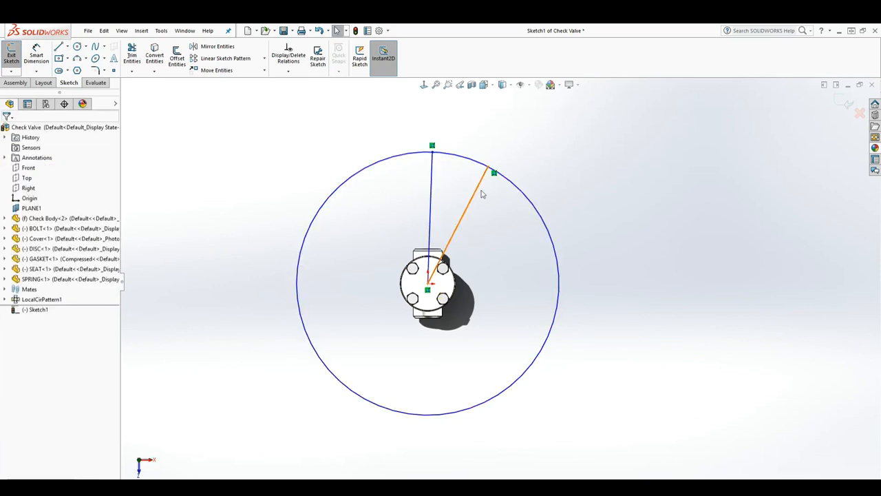
{"action": "left_click_drag", "start_coordinate": [487, 168], "coordinate": [455, 148]}
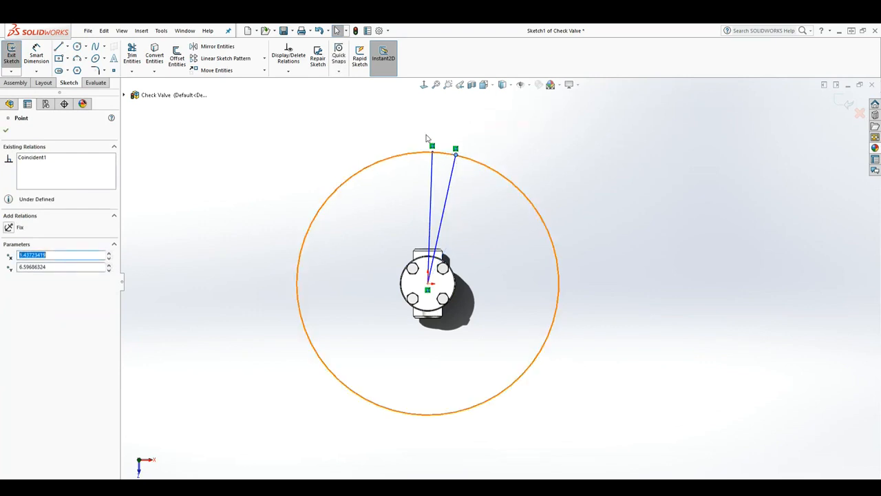
- Dimension the circle's diameter as 13 in
{"action": "left_click", "coordinate": [37, 55]}
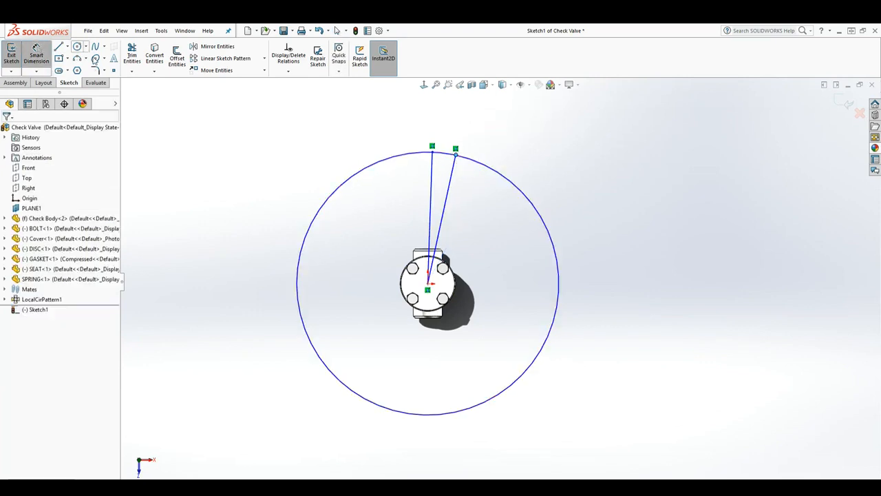
{"action": "left_click", "coordinate": [514, 183]}
{"action": "key", "text": "Escape"}
{"action": "left_click", "coordinate": [519, 186]}
{"action": "left_click", "coordinate": [607, 152]}
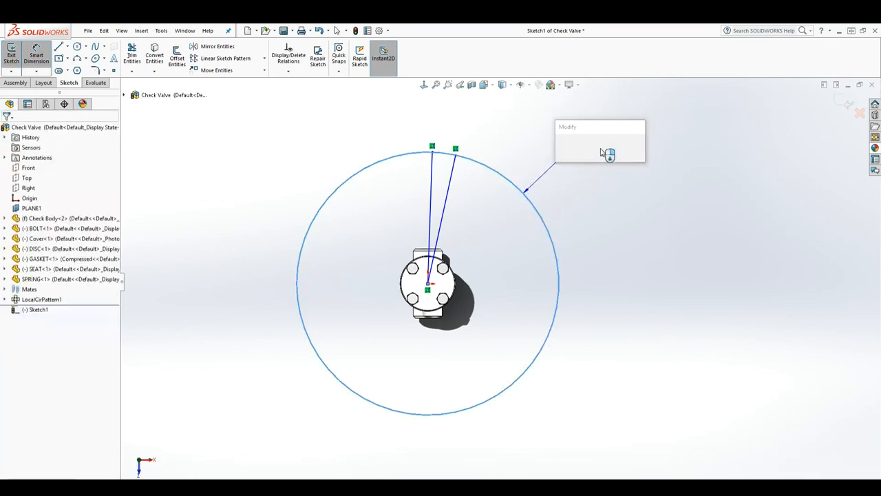
{"action": "type", "text": "13"}
{"action": "key", "text": "Return"}
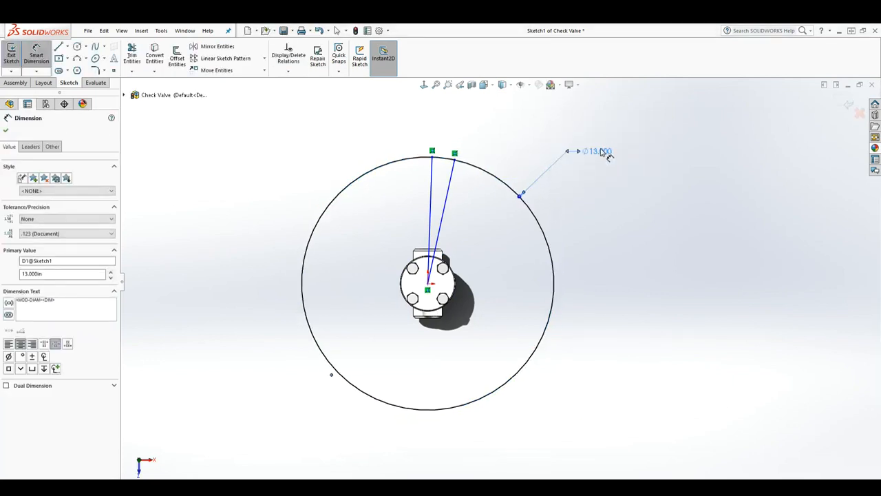
{"action": "key", "text": "Escape"}
- Trim away the short arc between the two radial lines to open the circle
{"action": "left_click", "coordinate": [131, 54]}
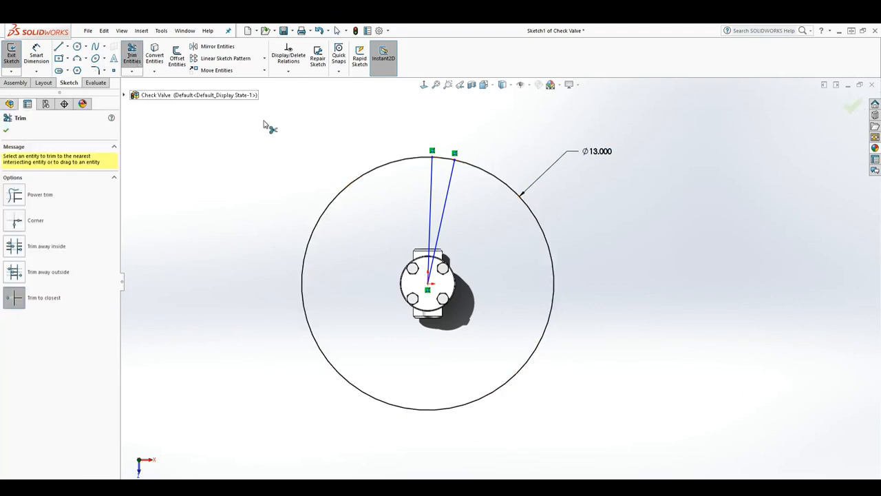
{"action": "left_click", "coordinate": [444, 160]}
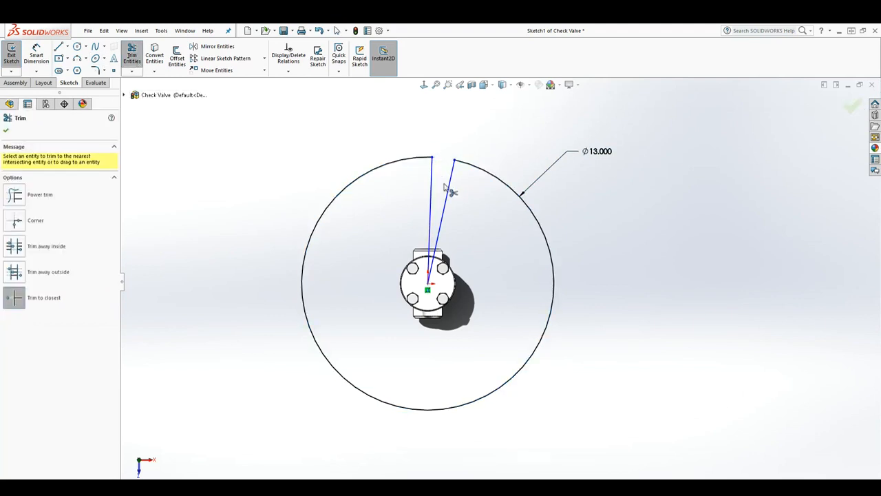
{"action": "key", "text": "Escape"}
{"action": "mouse_move", "coordinate": [460, 219]}
{"action": "left_mouse_down"}
{"action": "mouse_move", "coordinate": [436, 198]}
{"action": "mouse_move", "coordinate": [409, 194]}
{"action": "mouse_move", "coordinate": [453, 204]}
{"action": "left_mouse_up"}
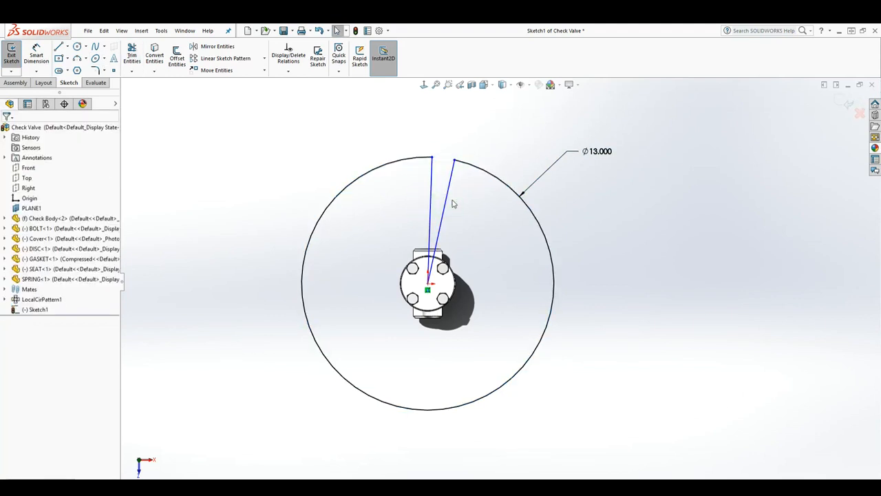
- Convert both radial lines to construction geometry
{"action": "left_click", "coordinate": [449, 202]}
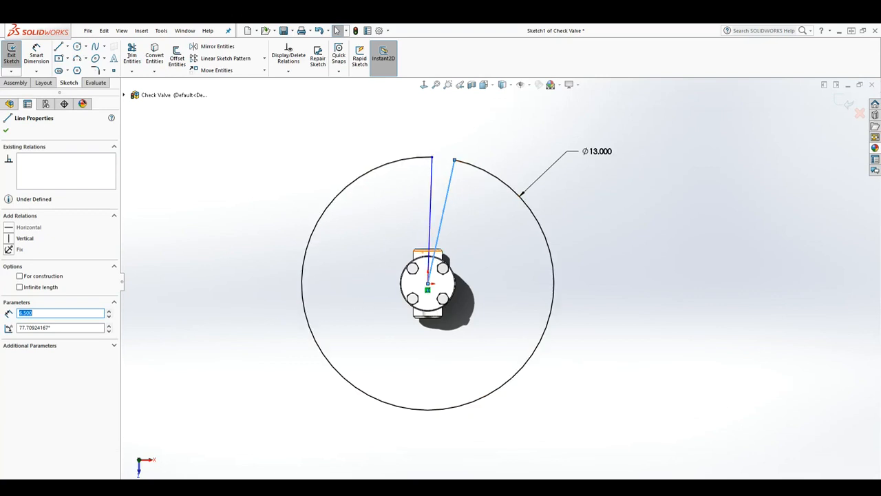
{"action": "left_click", "coordinate": [20, 276]}
{"action": "left_click", "coordinate": [431, 197]}
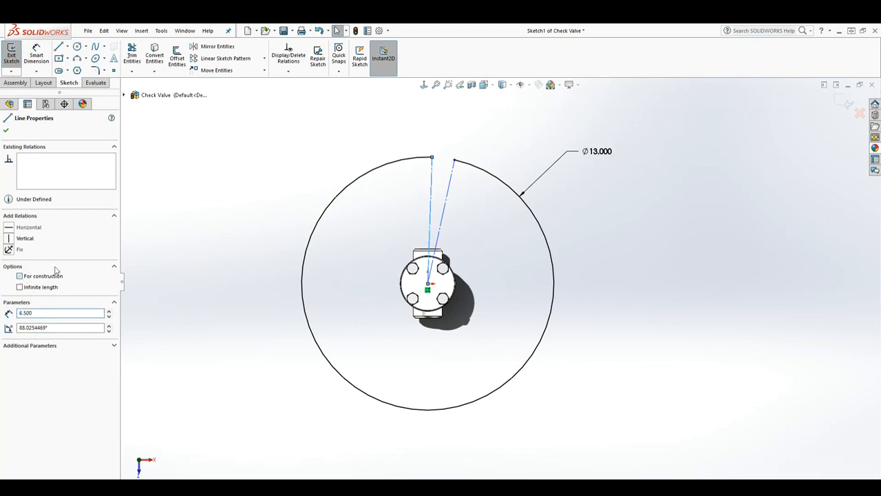
{"action": "key", "text": "Escape"}
- Delete the two radial construction lines from the sketch, leaving only the open circle
{"action": "middle_click_drag", "start_coordinate": [615, 342], "coordinate": [552, 393]}
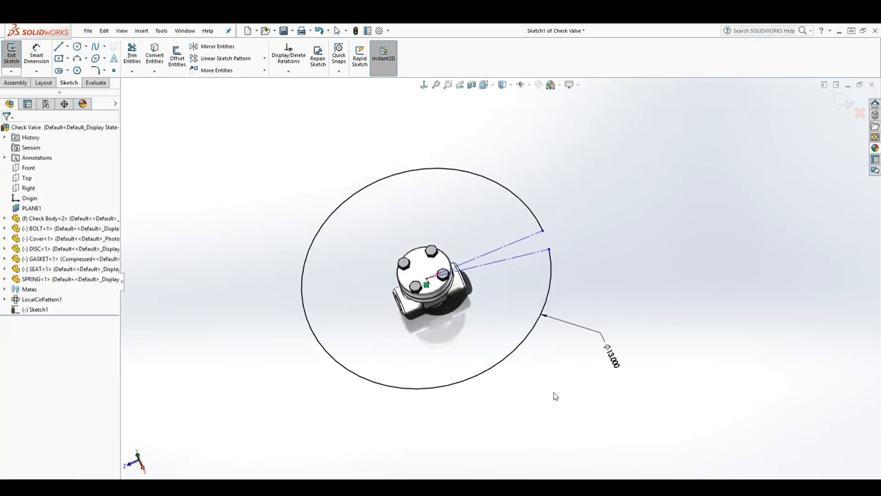
{"action": "left_click_drag", "start_coordinate": [517, 276], "coordinate": [488, 227]}
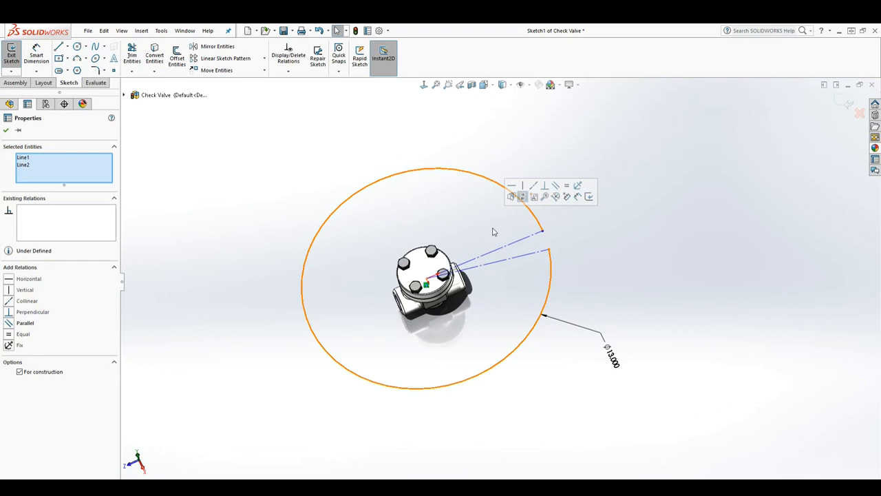
{"action": "key", "text": "Delete"}
- Narrow the gap between the open circle's endpoints and exit the sketch
{"action": "mouse_move", "coordinate": [530, 298]}
{"action": "middle_mouse_down"}
{"action": "mouse_move", "coordinate": [515, 257]}
{"action": "mouse_move", "coordinate": [521, 248]}
{"action": "mouse_move", "coordinate": [531, 289]}
{"action": "middle_mouse_up"}
{"action": "left_click_drag", "start_coordinate": [529, 283], "coordinate": [534, 272]}
{"action": "mouse_move", "coordinate": [581, 363]}
{"action": "middle_mouse_down"}
{"action": "mouse_move", "coordinate": [622, 335]}
{"action": "mouse_move", "coordinate": [622, 321]}
{"action": "middle_mouse_up"}
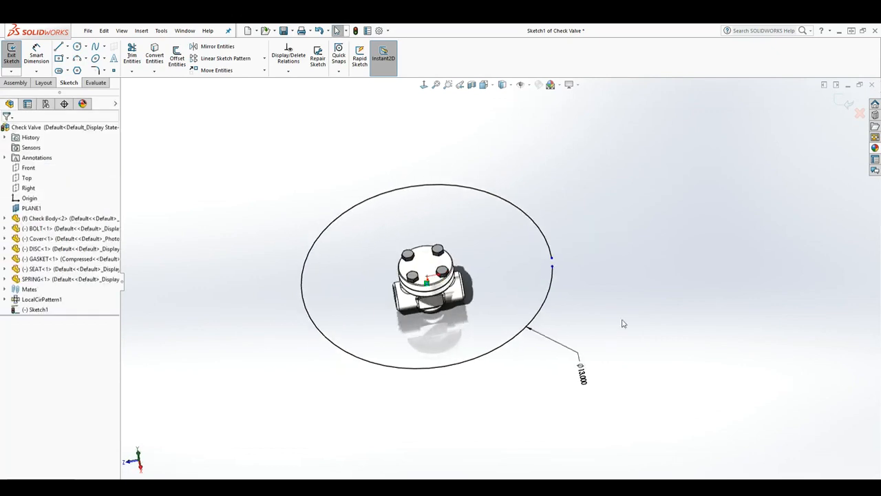
{"action": "left_click", "coordinate": [846, 105]}
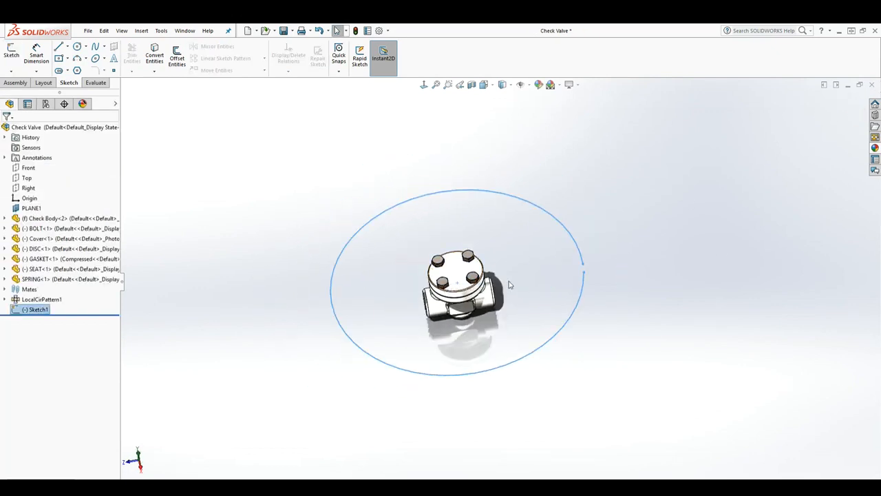
- Deselect the path sketch and open the assembly's motion study timeline
{"action": "left_click", "coordinate": [178, 427]}
{"action": "left_click", "coordinate": [61, 478]}
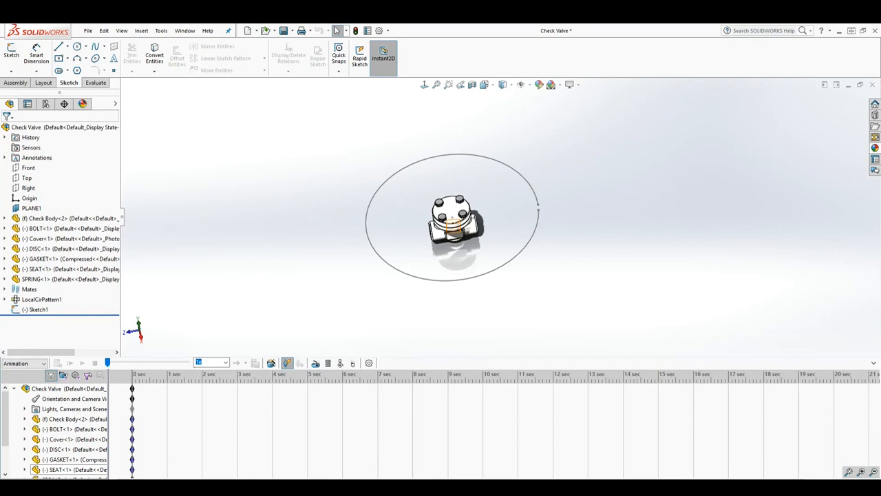
- Create a new motion study and disable playback of view keys for Orientation and Camera Views
{"action": "right_click", "coordinate": [76, 478]}
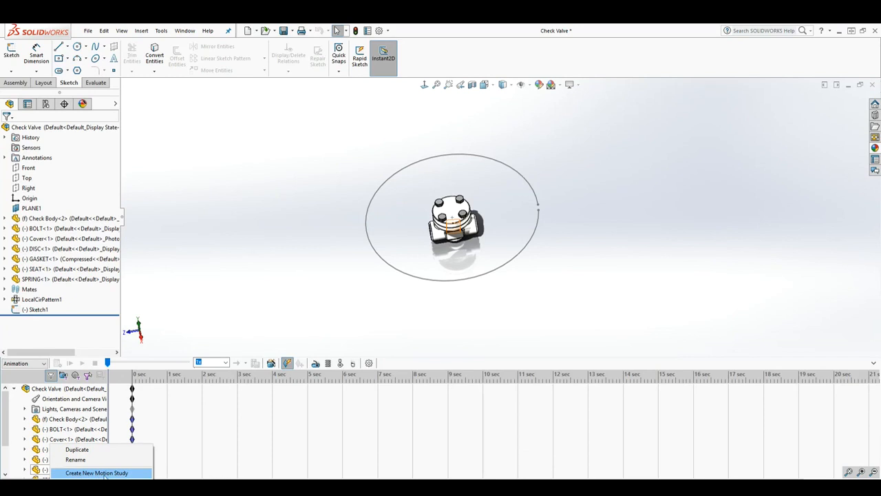
{"action": "left_click", "coordinate": [124, 475]}
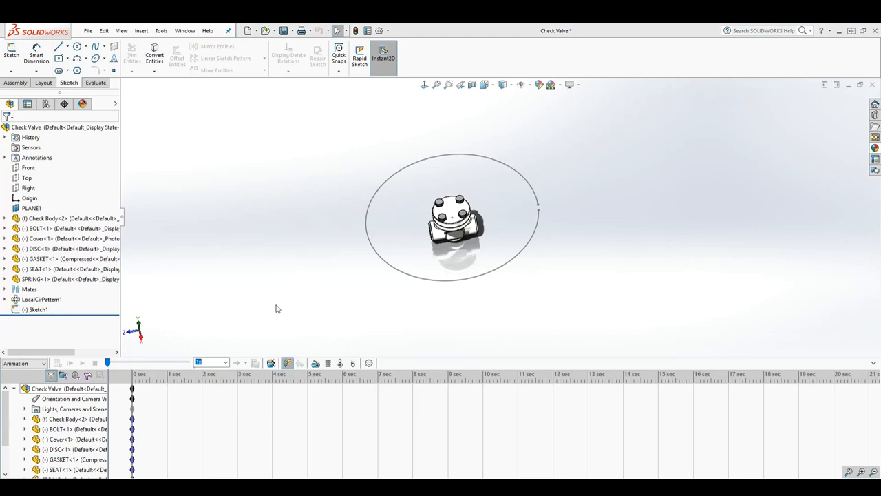
{"action": "middle_click_drag", "start_coordinate": [296, 320], "coordinate": [277, 283]}
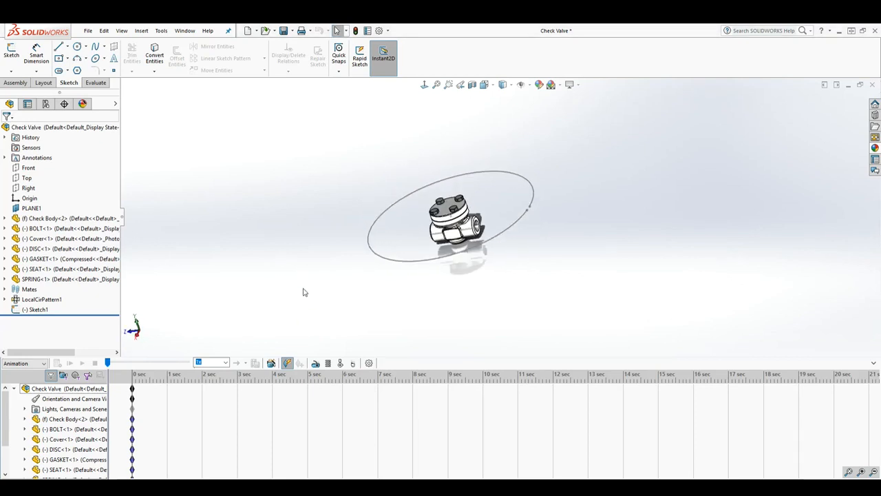
{"action": "scroll", "coordinate": [386, 298], "scroll_direction": "down", "scroll_amount": 1}
{"action": "mouse_move", "coordinate": [374, 291]}
{"action": "middle_mouse_down"}
{"action": "mouse_move", "coordinate": [391, 295]}
{"action": "mouse_move", "coordinate": [368, 300]}
{"action": "middle_mouse_up"}
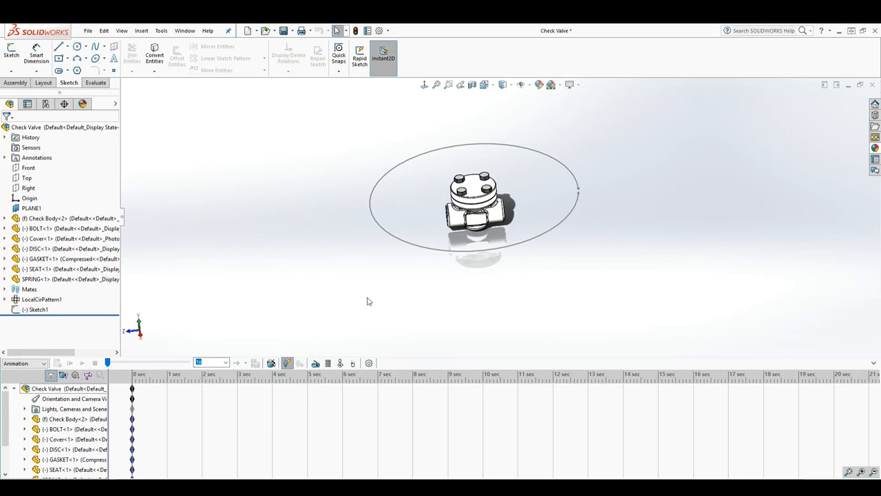
{"action": "right_click", "coordinate": [51, 399]}
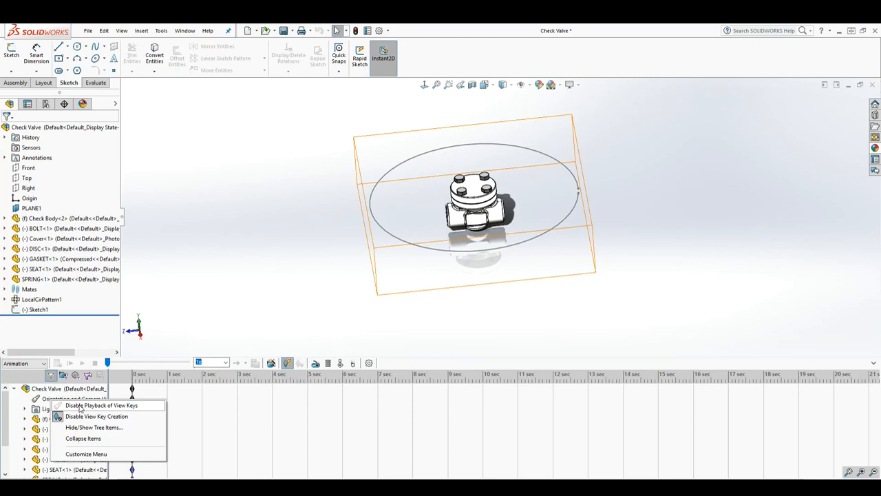
{"action": "left_click", "coordinate": [80, 406]}
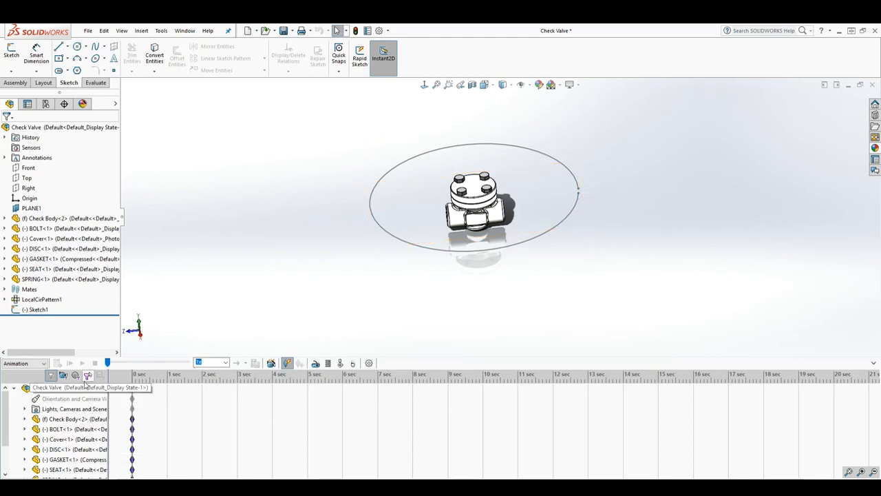
- Widen the motion study tree and add a camera under Lights, Cameras and Scene
{"action": "left_click_drag", "start_coordinate": [108, 393], "coordinate": [140, 394]}
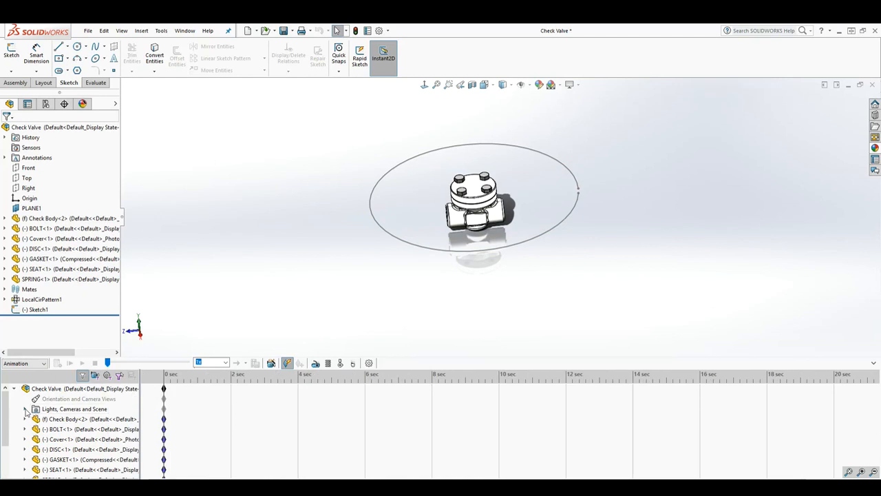
{"action": "left_click", "coordinate": [25, 409]}
{"action": "scroll", "coordinate": [77, 444], "scroll_direction": "down", "scroll_amount": 1}
{"action": "scroll", "coordinate": [77, 446], "scroll_direction": "up", "scroll_amount": 1}
{"action": "right_click", "coordinate": [73, 408]}
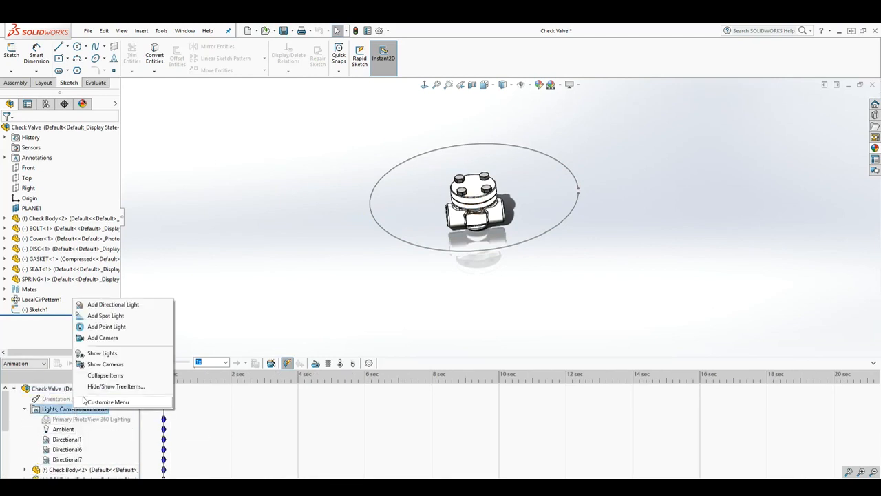
{"action": "left_click", "coordinate": [101, 338]}
- Aim the camera at the flat rectangular face of the check body and attach its position to the open circular path
{"action": "scroll", "coordinate": [317, 297], "scroll_direction": "up", "scroll_amount": 3}
{"action": "scroll", "coordinate": [285, 300], "scroll_direction": "up", "scroll_amount": 3}
{"action": "scroll", "coordinate": [223, 243], "scroll_direction": "down", "scroll_amount": 2}
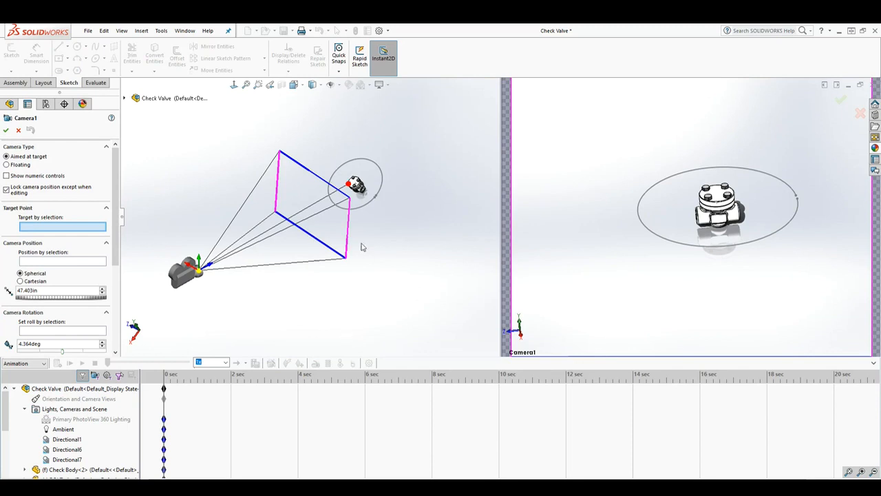
{"action": "scroll", "coordinate": [359, 222], "scroll_direction": "down", "scroll_amount": 3}
{"action": "scroll", "coordinate": [358, 193], "scroll_direction": "up", "scroll_amount": 2}
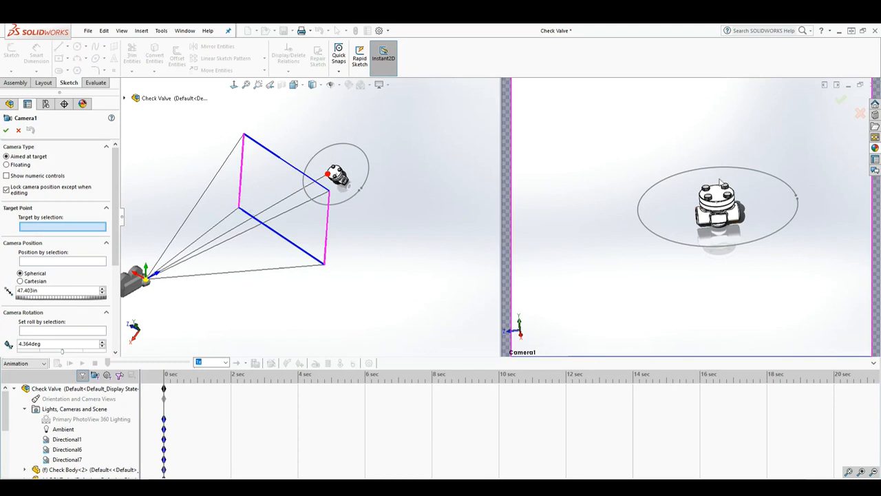
{"action": "scroll", "coordinate": [344, 177], "scroll_direction": "up", "scroll_amount": 5}
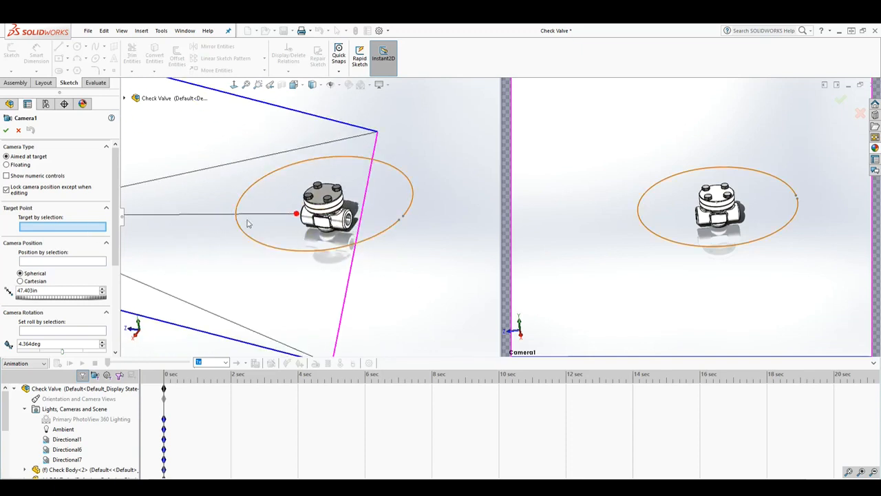
{"action": "left_click", "coordinate": [322, 223]}
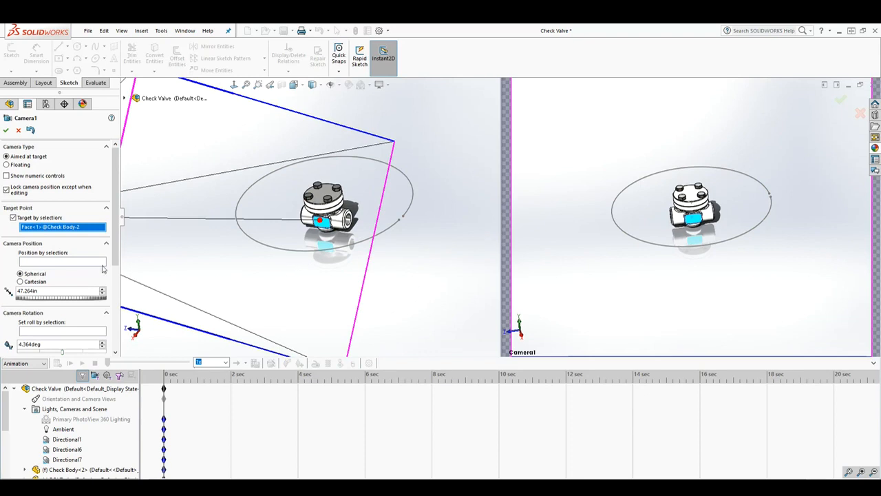
{"action": "left_click", "coordinate": [41, 262]}
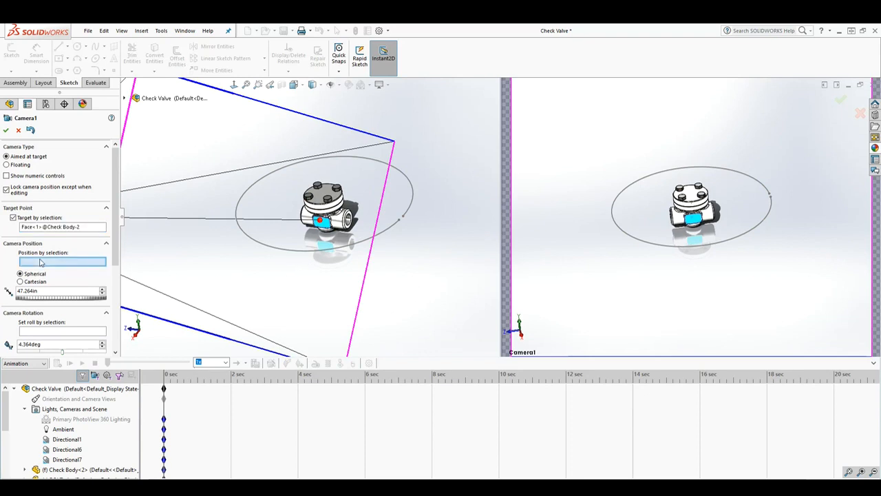
{"action": "left_click", "coordinate": [263, 248]}
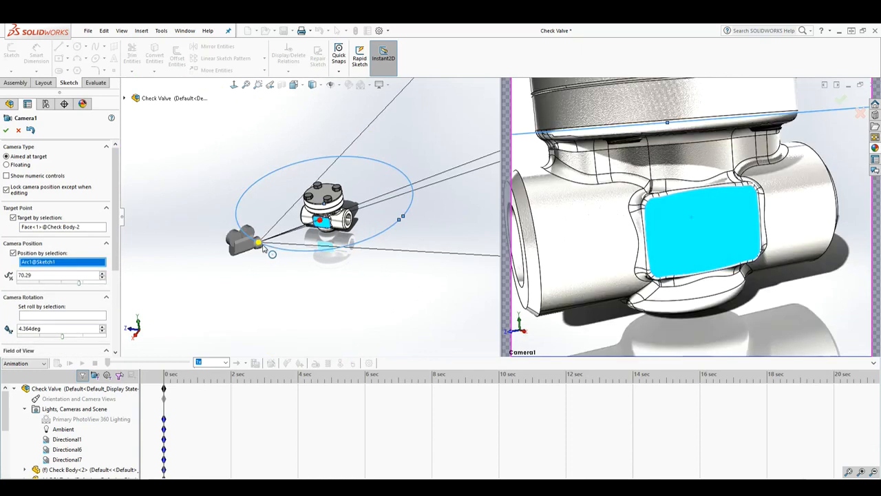
- Widen the camera's field of view until the whole valve fits in the camera frame
{"action": "scroll", "coordinate": [330, 255], "scroll_direction": "up", "scroll_amount": 3}
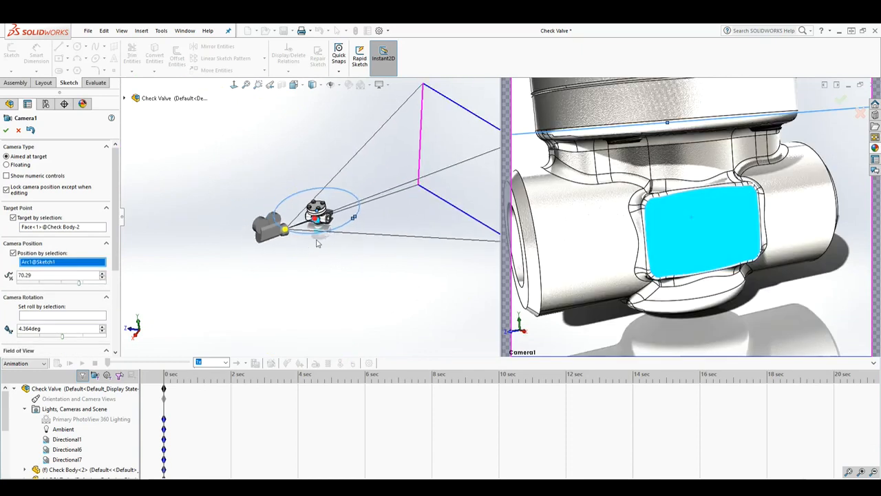
{"action": "scroll", "coordinate": [323, 243], "scroll_direction": "up", "scroll_amount": 2}
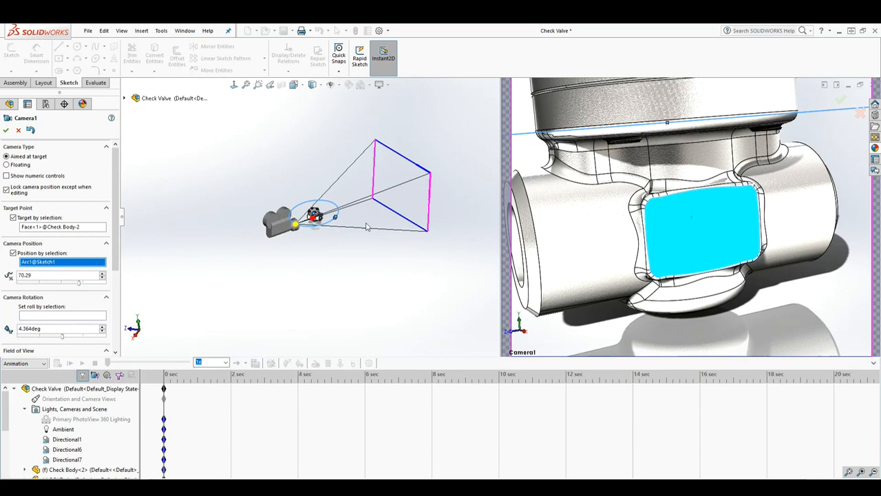
{"action": "left_click_drag", "start_coordinate": [430, 200], "coordinate": [365, 234]}
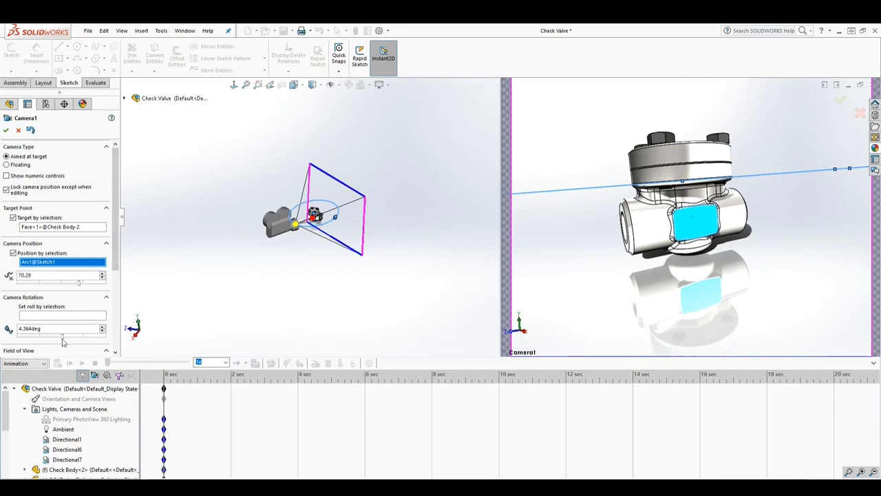
- Set the camera's roll to 0 degrees and widen its field of view slightly
{"action": "left_click_drag", "start_coordinate": [44, 327], "coordinate": [9, 329]}
{"action": "type", "text": "0"}
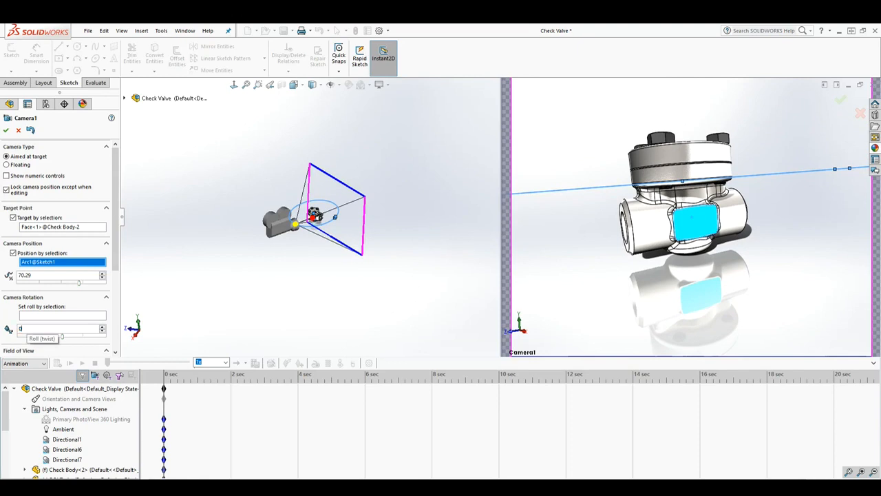
{"action": "key", "text": "Return"}
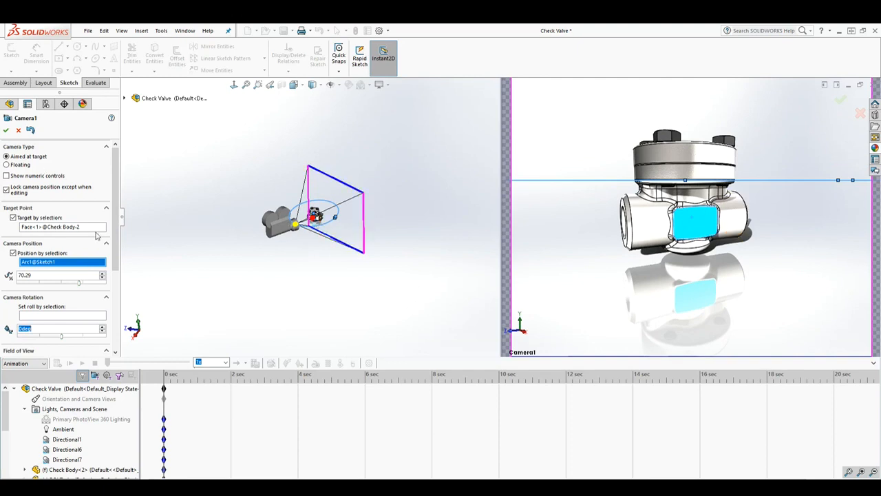
{"action": "mouse_move", "coordinate": [116, 236]}
{"action": "left_mouse_down"}
{"action": "mouse_move", "coordinate": [116, 296]}
{"action": "mouse_move", "coordinate": [122, 227]}
{"action": "left_mouse_up"}
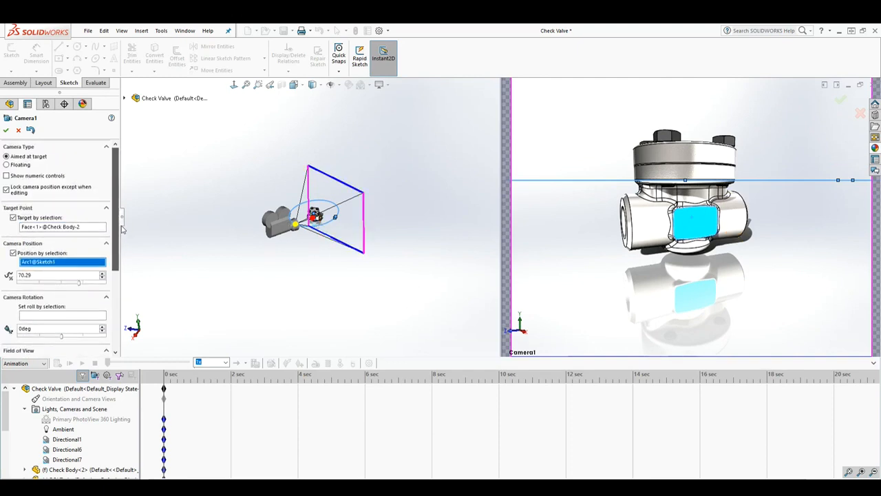
{"action": "left_click_drag", "start_coordinate": [362, 222], "coordinate": [361, 222]}
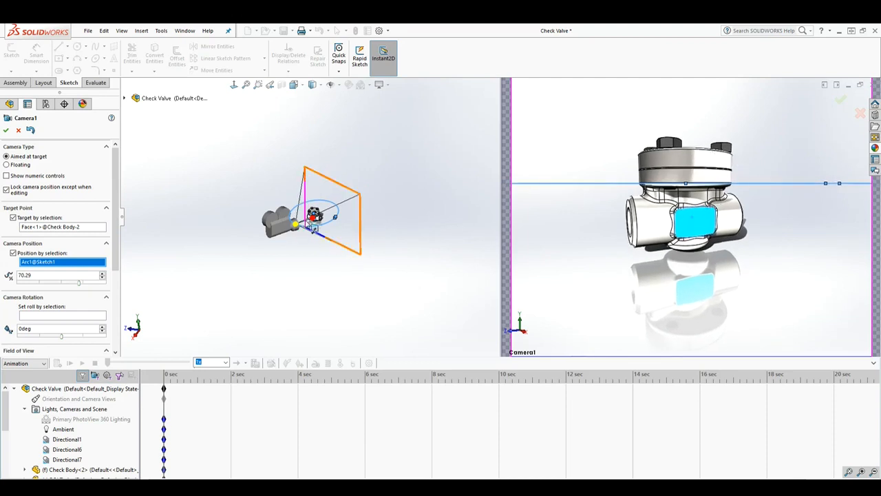
- Try the cover's cylindrical side face as the camera's target point
{"action": "scroll", "coordinate": [283, 272], "scroll_direction": "down", "scroll_amount": 5}
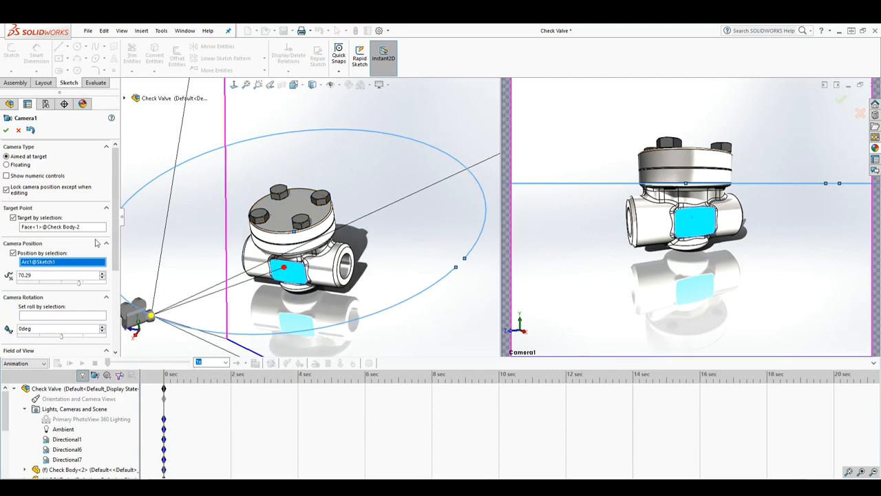
{"action": "left_click", "coordinate": [58, 227]}
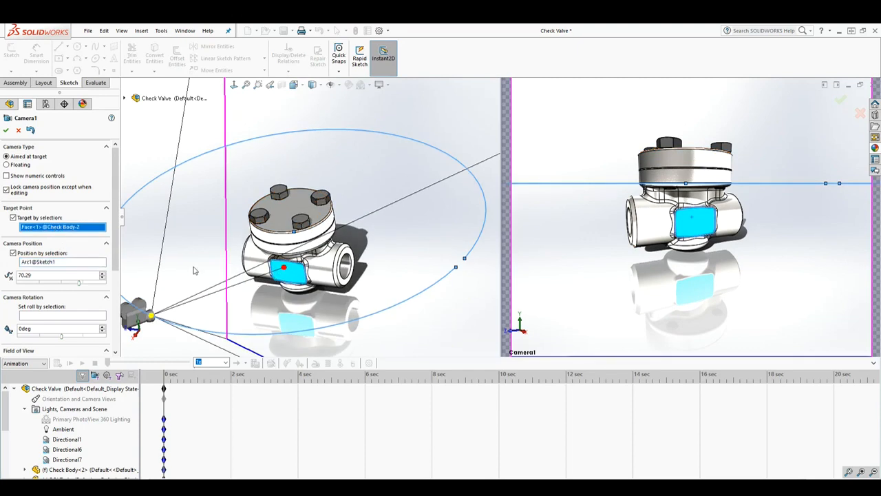
{"action": "left_click", "coordinate": [283, 241]}
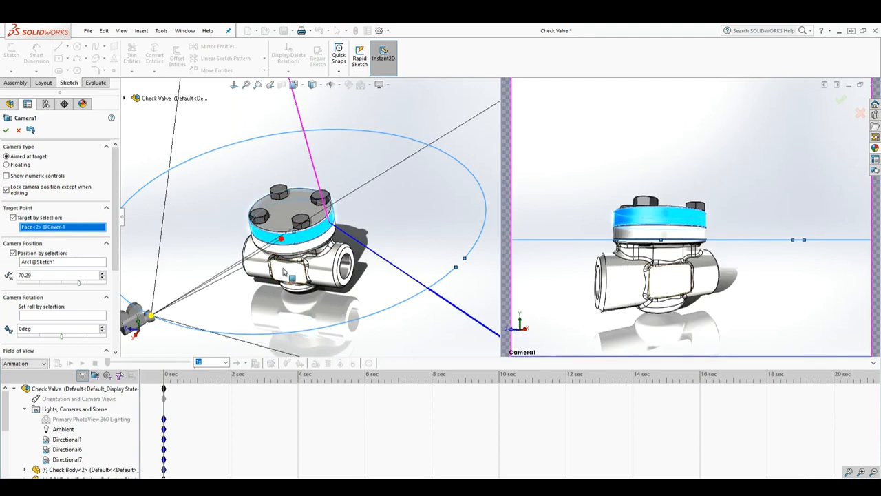
- Set the camera's target to the flat rectangular face of the check body and accept the camera
{"action": "left_click", "coordinate": [284, 271]}
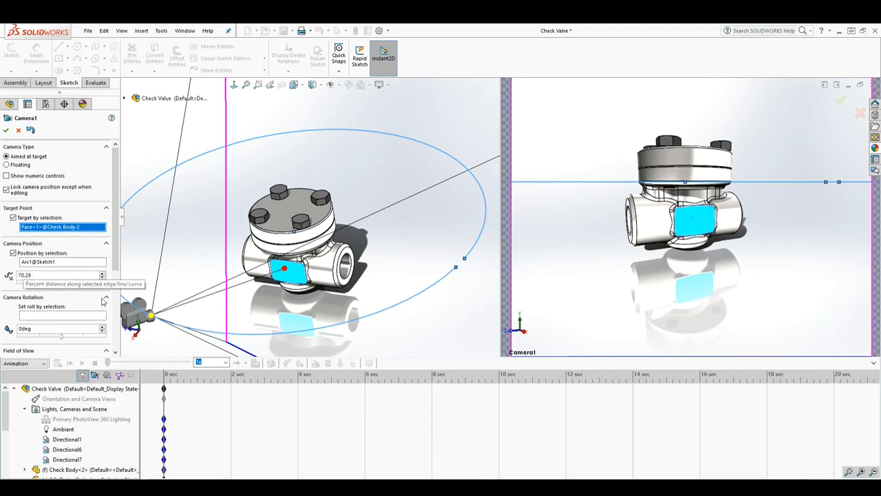
{"action": "scroll", "coordinate": [251, 285], "scroll_direction": "up", "scroll_amount": 3}
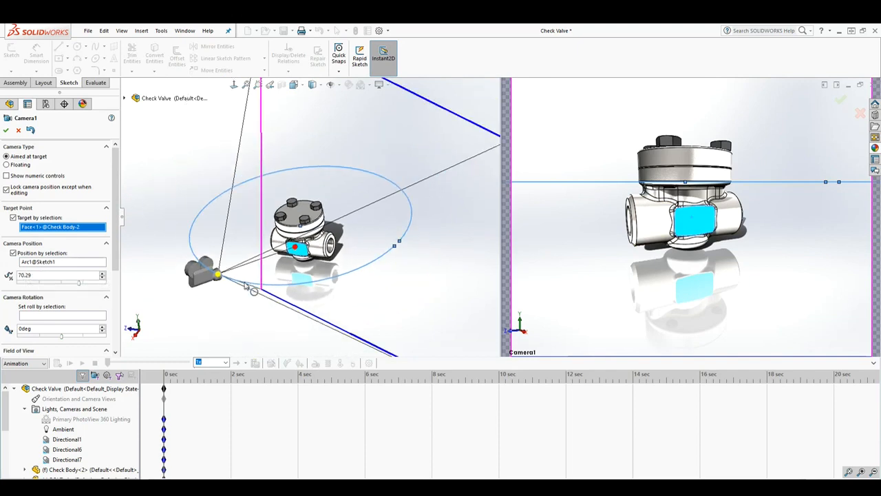
{"action": "left_click", "coordinate": [6, 130]}
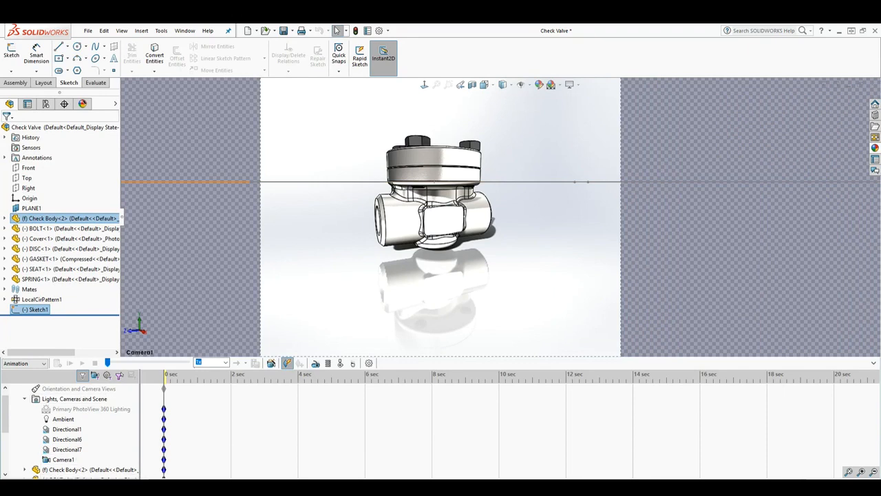
- Return to the model, set the path circle's diameter in Sketch1 to 25 in and exit the sketch
{"action": "left_click", "coordinate": [34, 484]}
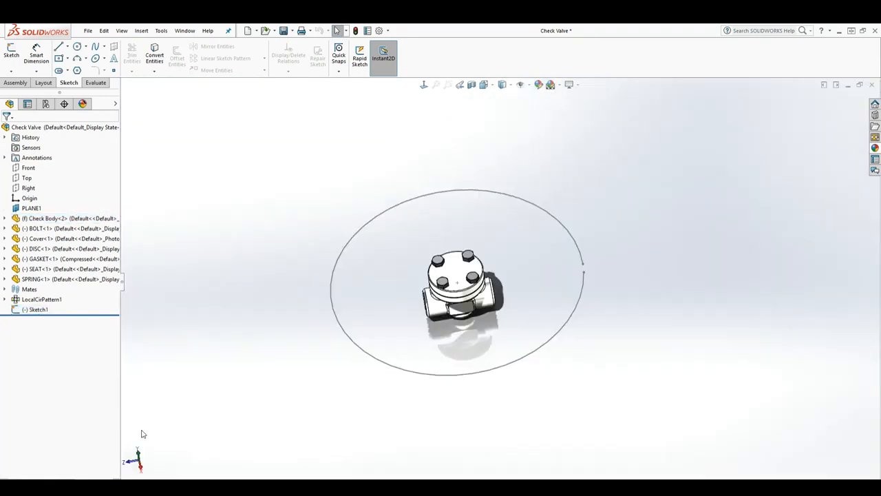
{"action": "right_click", "coordinate": [38, 309]}
{"action": "left_click", "coordinate": [46, 282]}
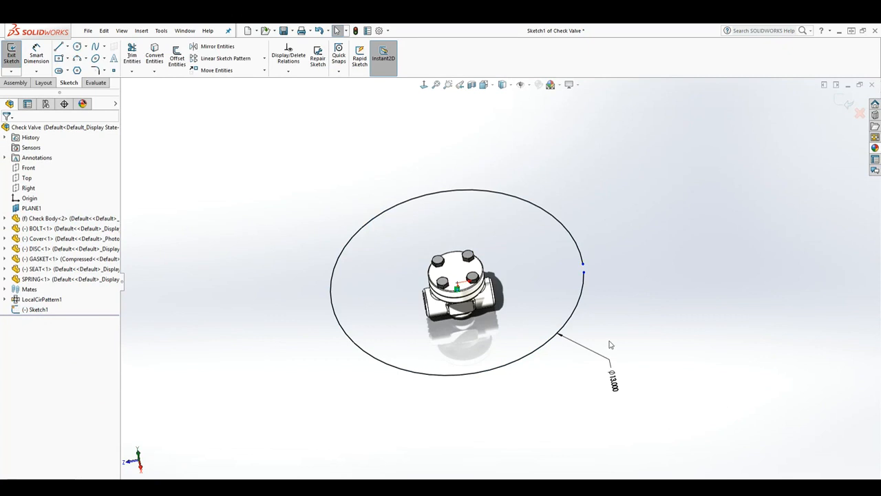
{"action": "double_click", "coordinate": [595, 361]}
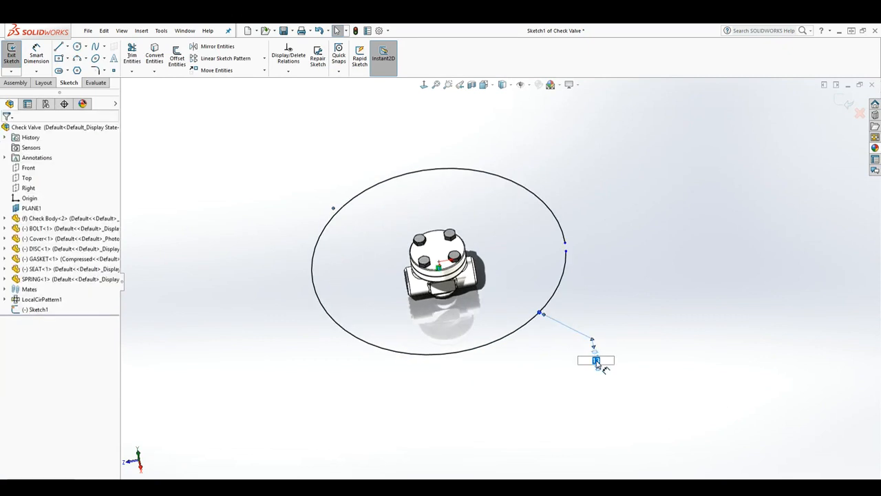
{"action": "key", "text": "Return"}
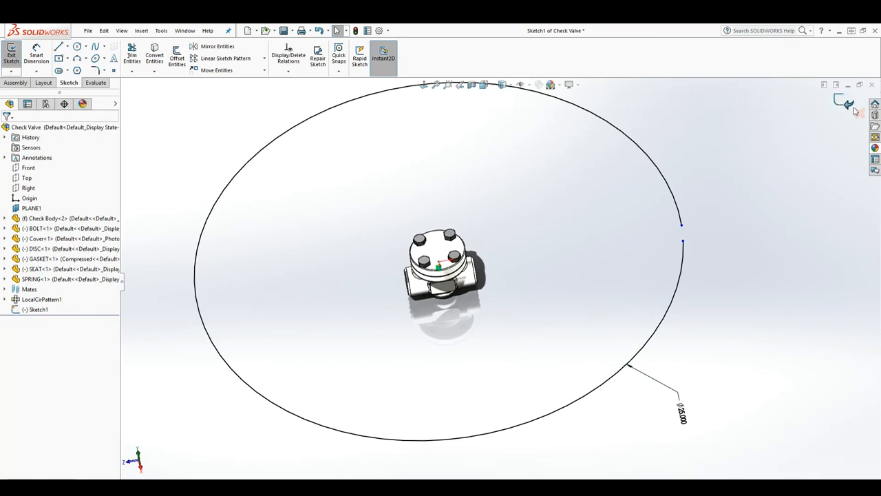
{"action": "left_click", "coordinate": [845, 102]}
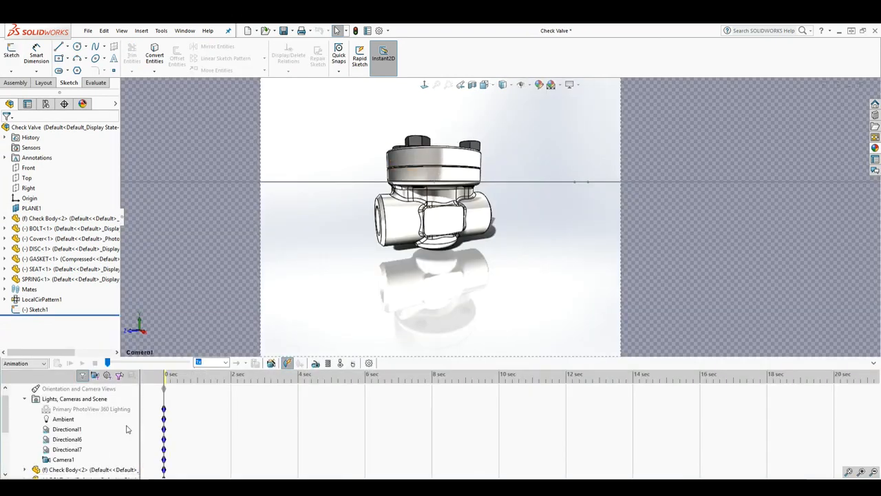
- Return to the motion study, edit Camera1 and narrow its field of view to about 54 degrees
{"action": "left_click", "coordinate": [65, 459]}
{"action": "right_click", "coordinate": [60, 463]}
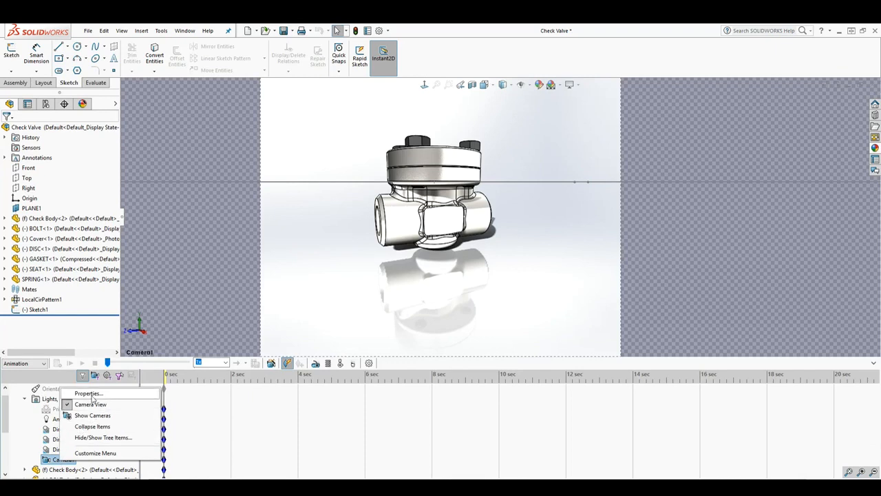
{"action": "left_click", "coordinate": [90, 394]}
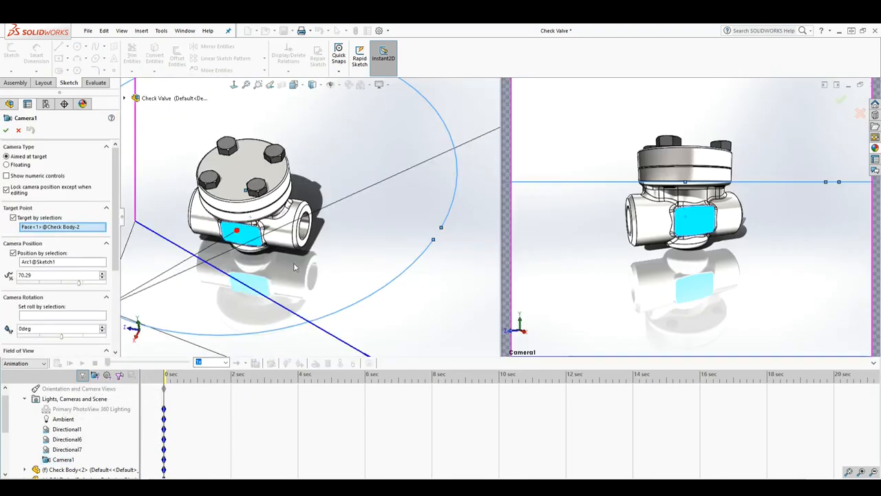
{"action": "scroll", "coordinate": [329, 248], "scroll_direction": "up", "scroll_amount": 3}
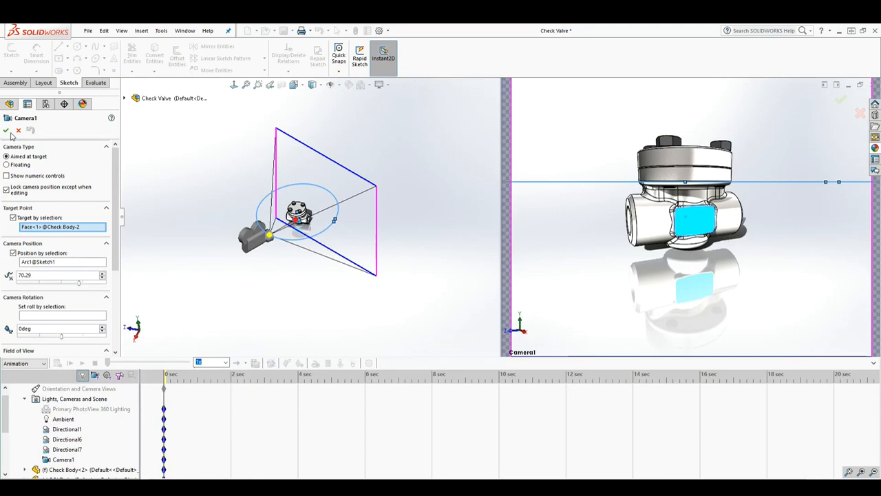
{"action": "scroll", "coordinate": [260, 238], "scroll_direction": "down", "scroll_amount": 4}
{"action": "scroll", "coordinate": [384, 236], "scroll_direction": "up", "scroll_amount": 3}
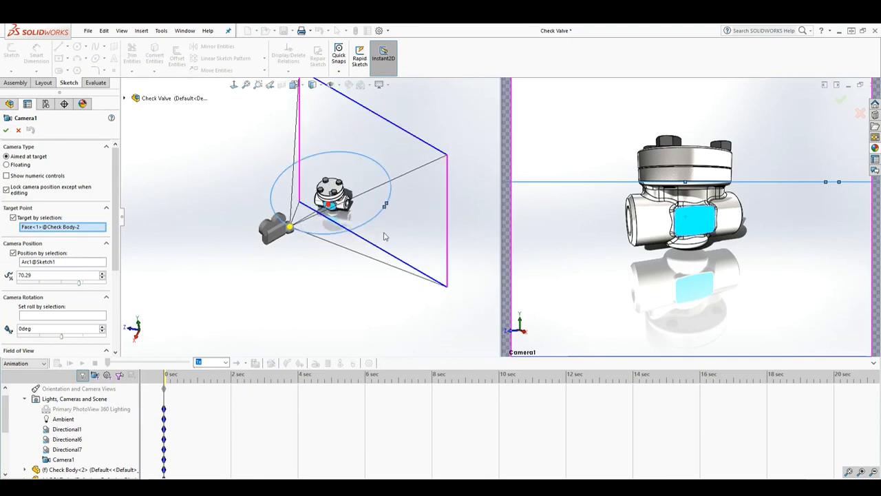
{"action": "left_click_drag", "start_coordinate": [447, 215], "coordinate": [480, 213]}
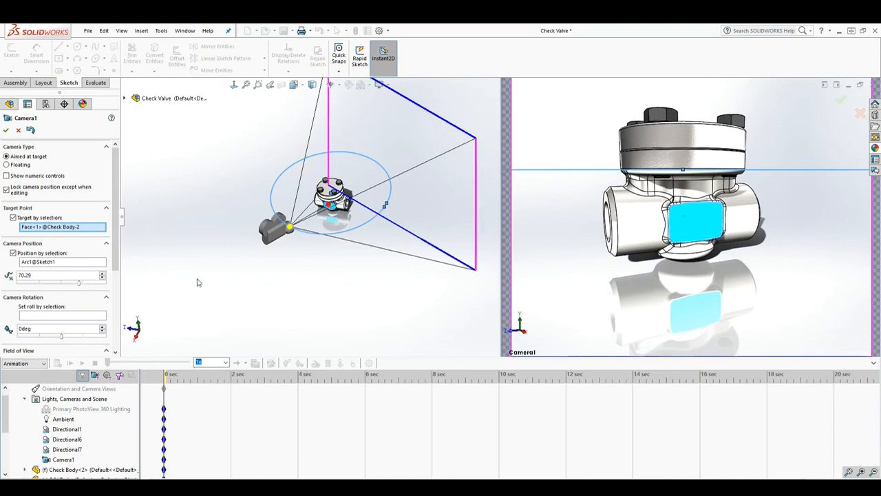
- Set Camera1's aspect ratio to 16 : 9 and accept the camera
{"action": "left_click_drag", "start_coordinate": [117, 239], "coordinate": [119, 319]}
{"action": "left_click", "coordinate": [82, 336]}
{"action": "left_click", "coordinate": [68, 365]}
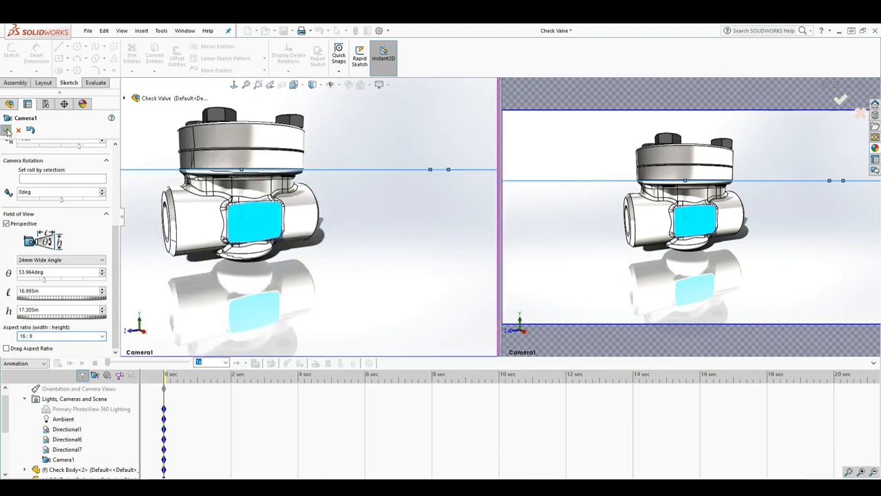
{"action": "left_click", "coordinate": [6, 131]}
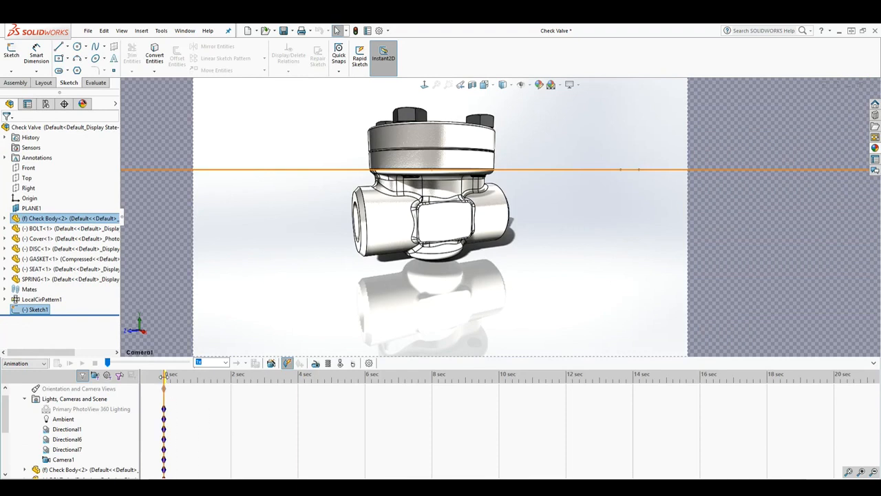
- Add a Camera1 key at 4 sec with the camera moved along the circular path to about 95%
{"action": "left_click_drag", "start_coordinate": [163, 376], "coordinate": [366, 390]}
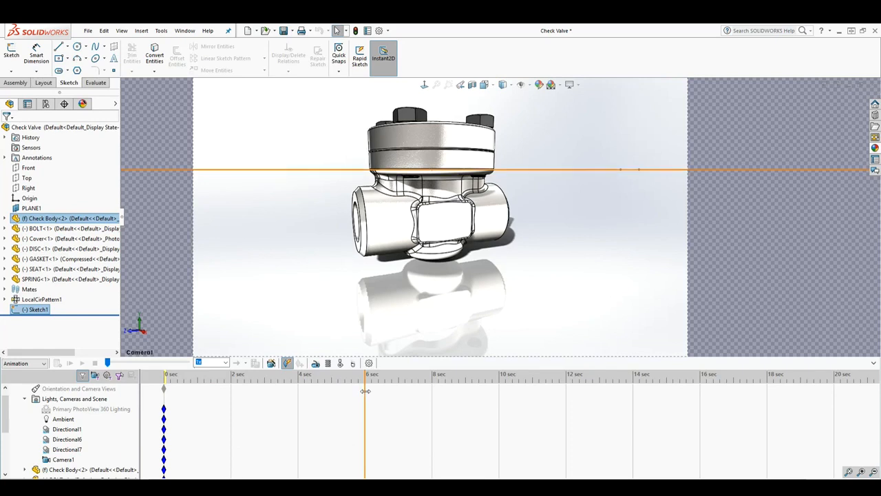
{"action": "left_click_drag", "start_coordinate": [366, 390], "coordinate": [297, 391]}
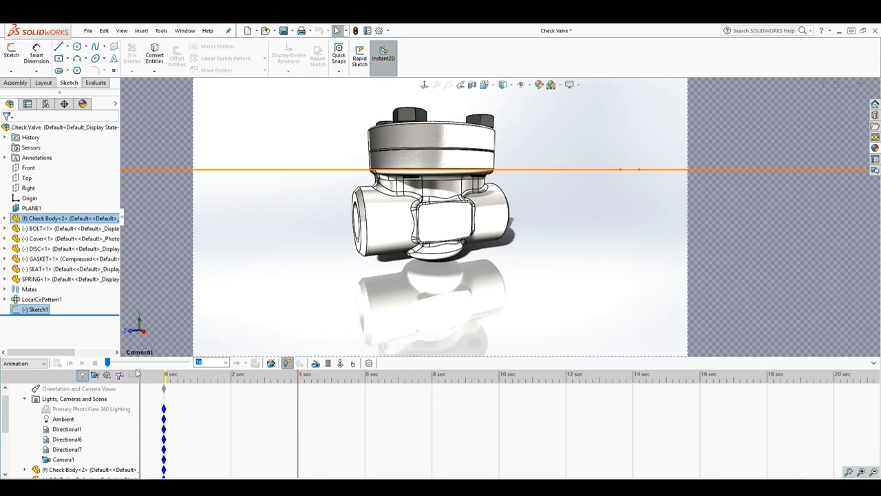
{"action": "right_click", "coordinate": [62, 461]}
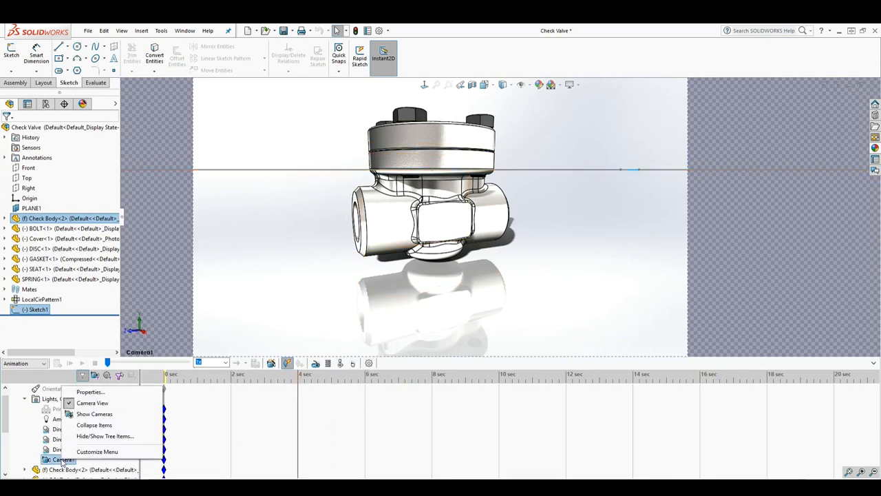
{"action": "left_click", "coordinate": [89, 392]}
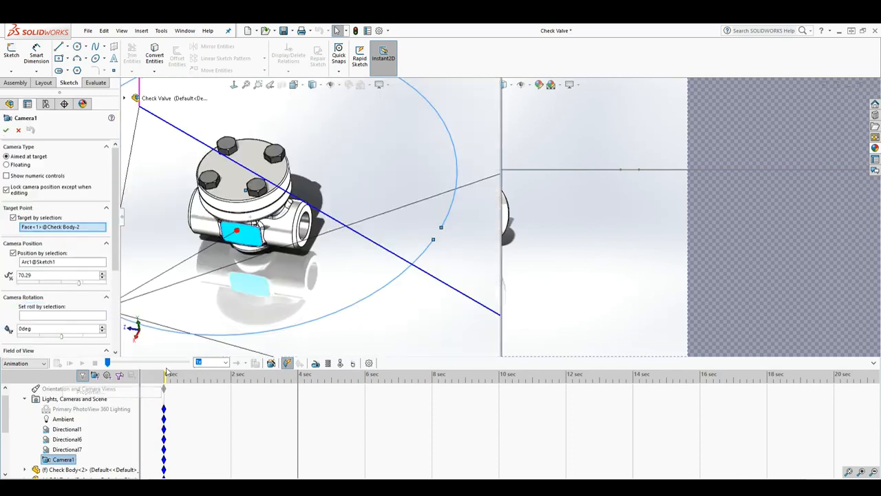
{"action": "scroll", "coordinate": [317, 240], "scroll_direction": "up", "scroll_amount": 3}
{"action": "scroll", "coordinate": [310, 255], "scroll_direction": "up", "scroll_amount": 1}
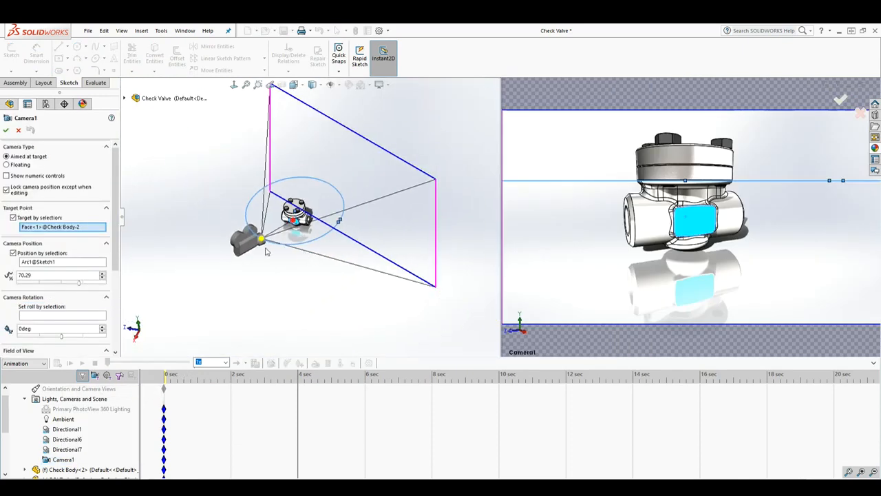
{"action": "mouse_move", "coordinate": [263, 241]}
{"action": "left_mouse_down"}
{"action": "mouse_move", "coordinate": [304, 251]}
{"action": "mouse_move", "coordinate": [347, 246]}
{"action": "left_mouse_up"}
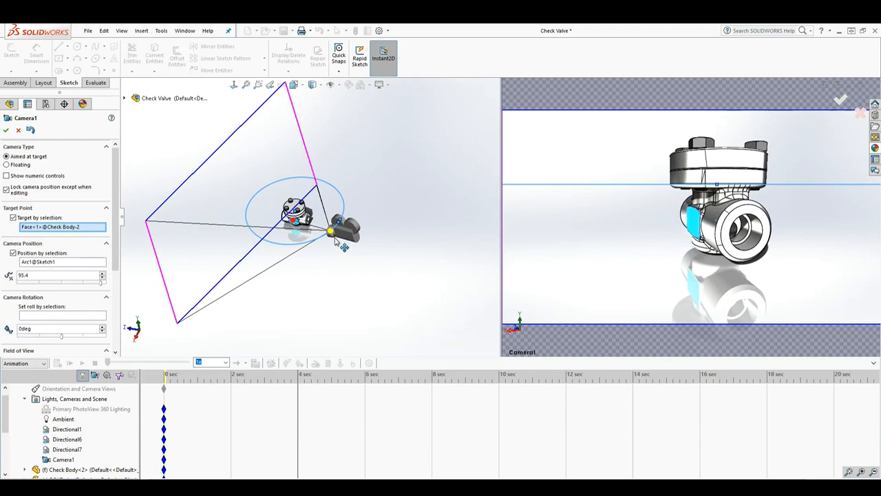
{"action": "left_click", "coordinate": [5, 129]}
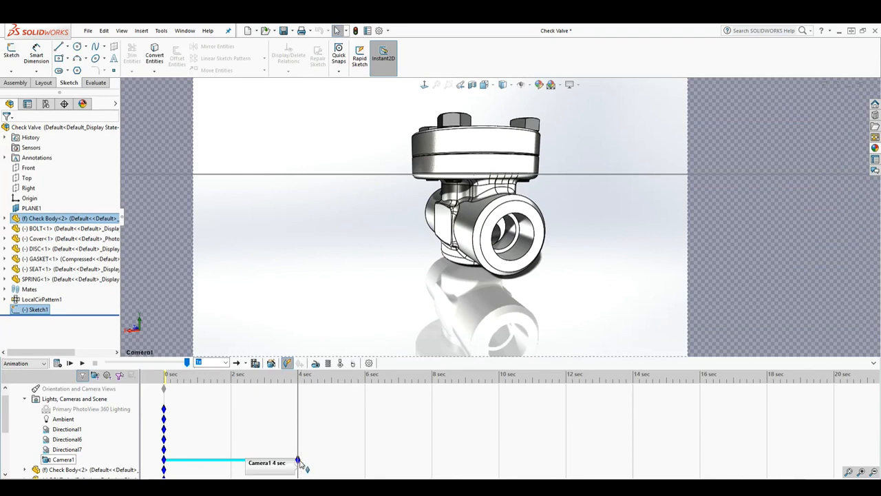
- Add a Camera1 key at 8 sec with the camera moved along the path to about 31%
{"action": "left_click_drag", "start_coordinate": [298, 428], "coordinate": [433, 418]}
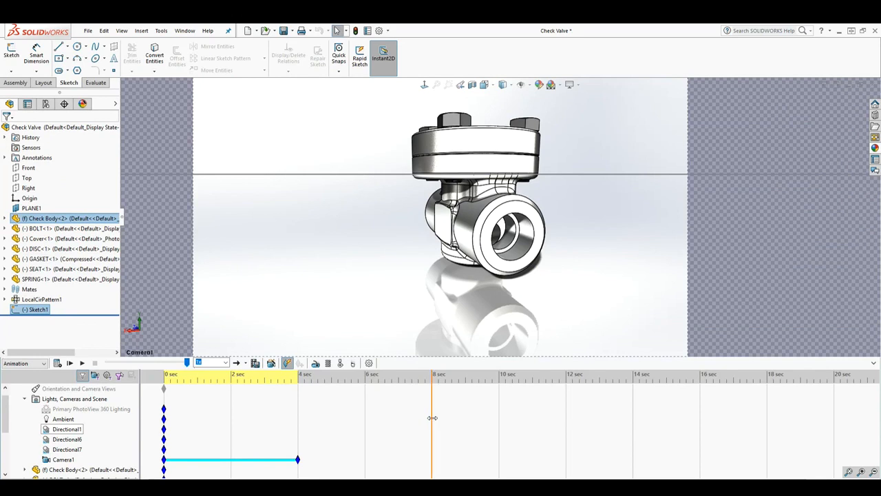
{"action": "right_click", "coordinate": [63, 459]}
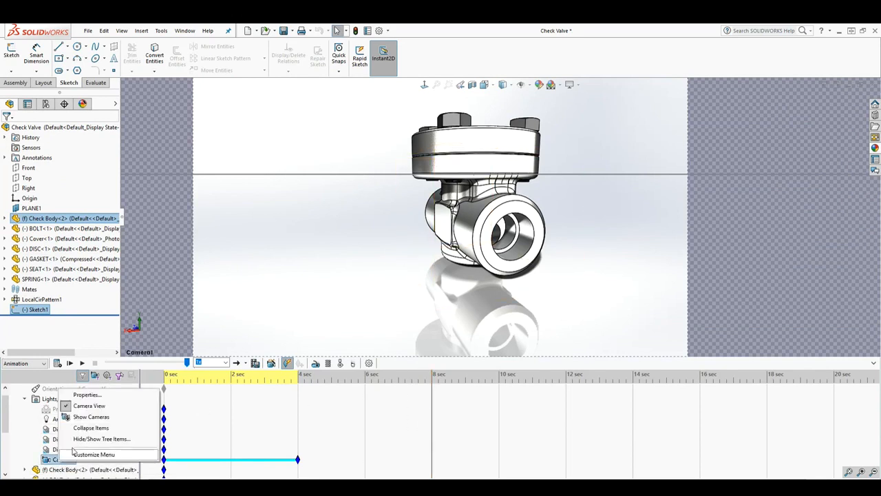
{"action": "left_click", "coordinate": [87, 395]}
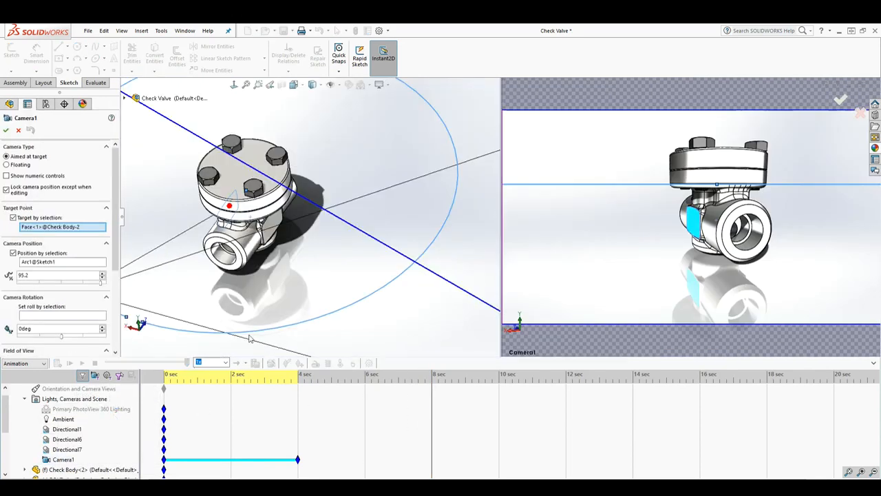
{"action": "scroll", "coordinate": [354, 278], "scroll_direction": "up", "scroll_amount": 6}
{"action": "left_click_drag", "start_coordinate": [233, 244], "coordinate": [331, 207]}
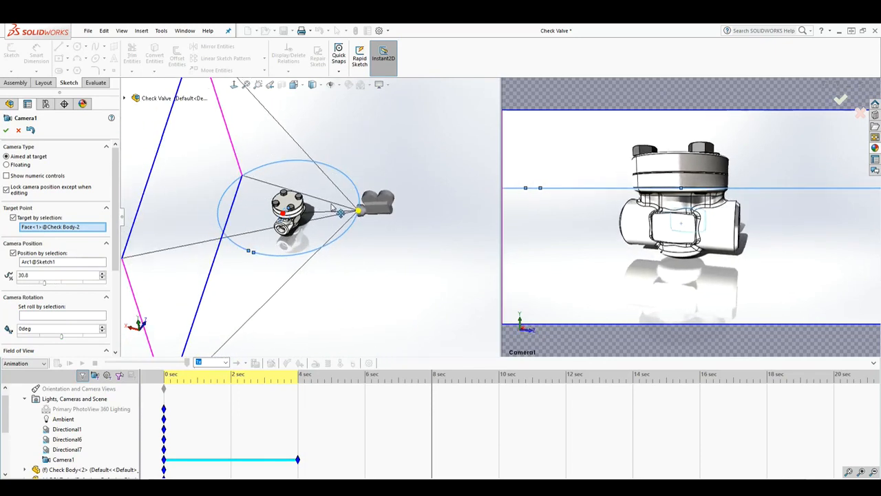
{"action": "left_click", "coordinate": [6, 130]}
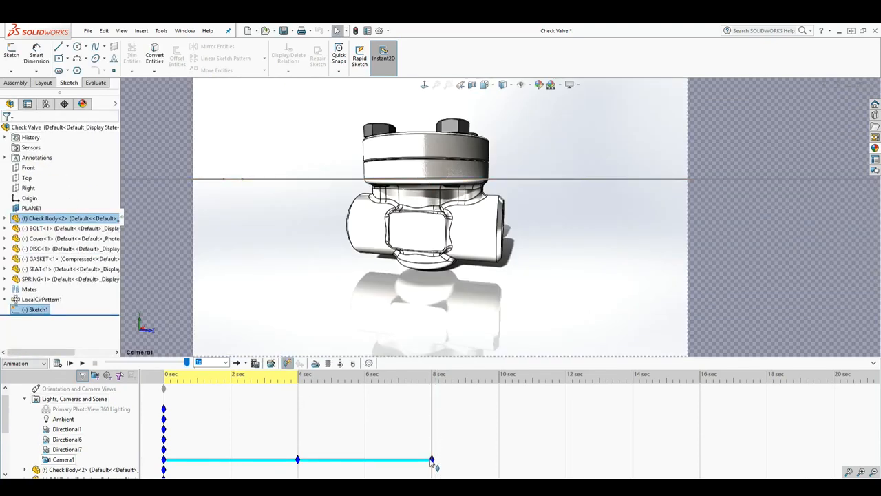
- Play the camera animation and review Camera1's position on the path without changing it
{"action": "left_click", "coordinate": [82, 363]}
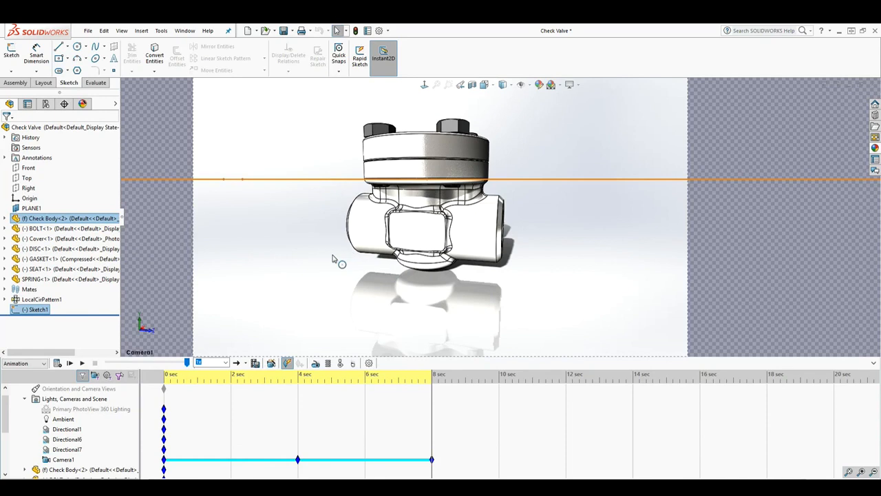
{"action": "right_click", "coordinate": [63, 458]}
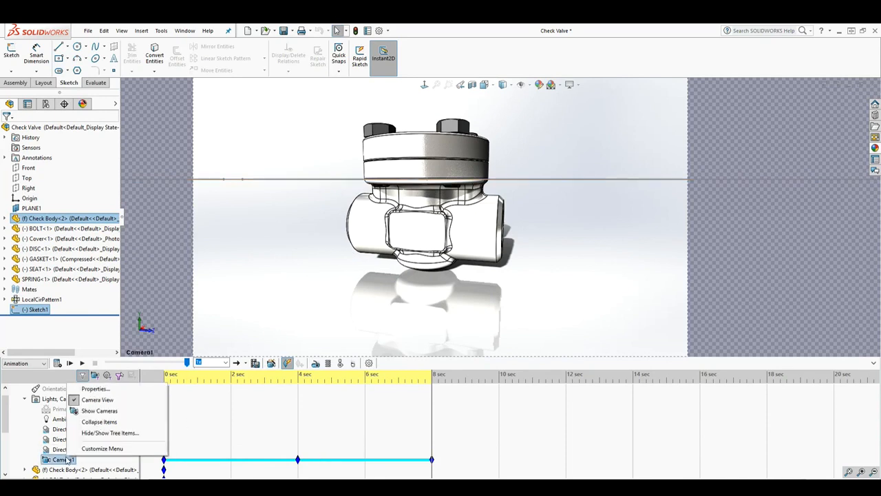
{"action": "left_click", "coordinate": [94, 389]}
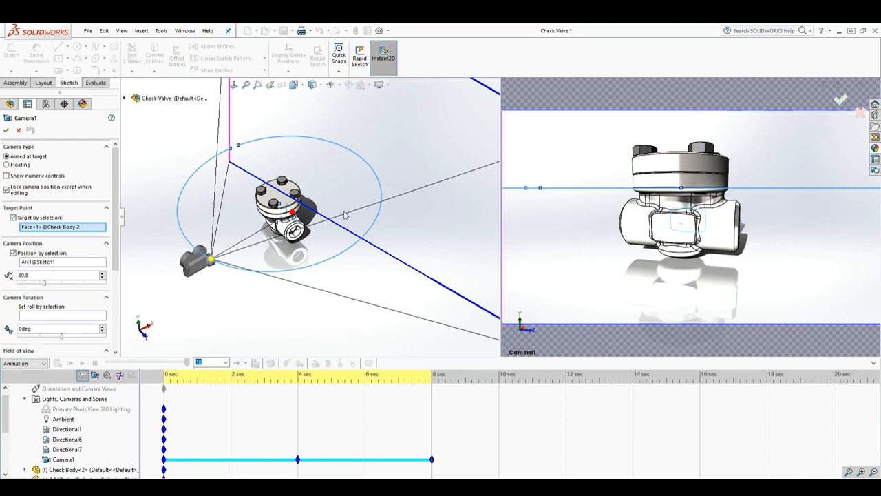
{"action": "left_click", "coordinate": [19, 130]}
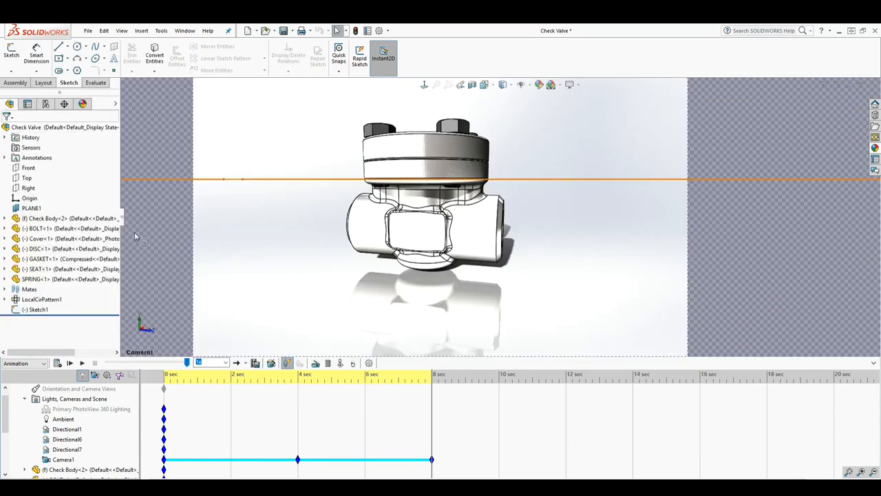
- Save the entire animation as the AVI "Check Valve 1" at 1920 x 1080 and 25 frames per second, uncompressed, recalculating the study
{"action": "left_click", "coordinate": [254, 363]}
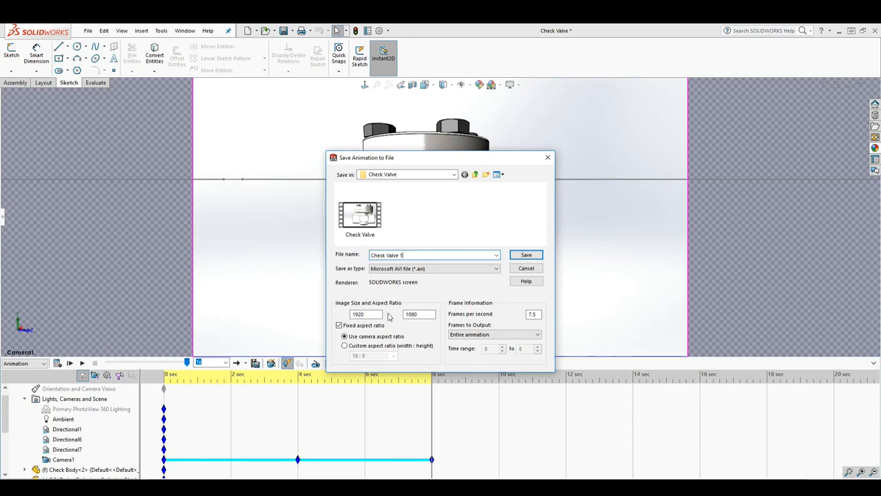
{"action": "key", "text": "Tab"}
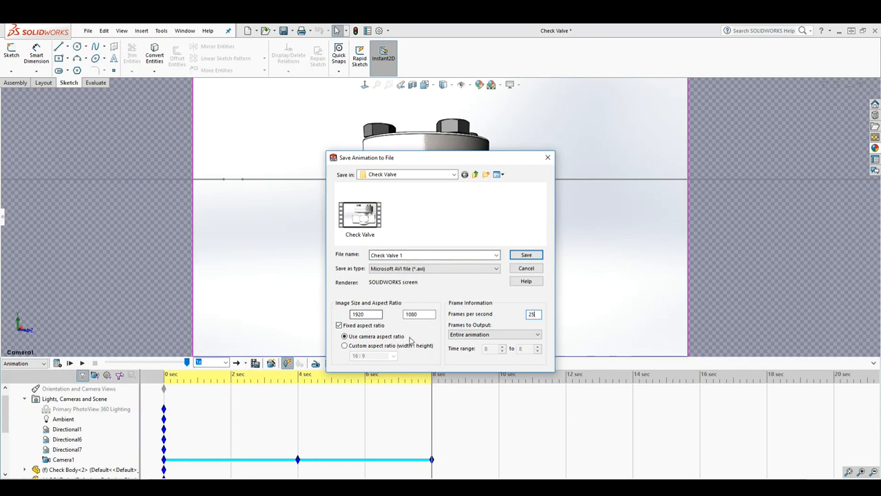
{"action": "left_click", "coordinate": [526, 255]}
{"action": "left_click", "coordinate": [454, 256]}
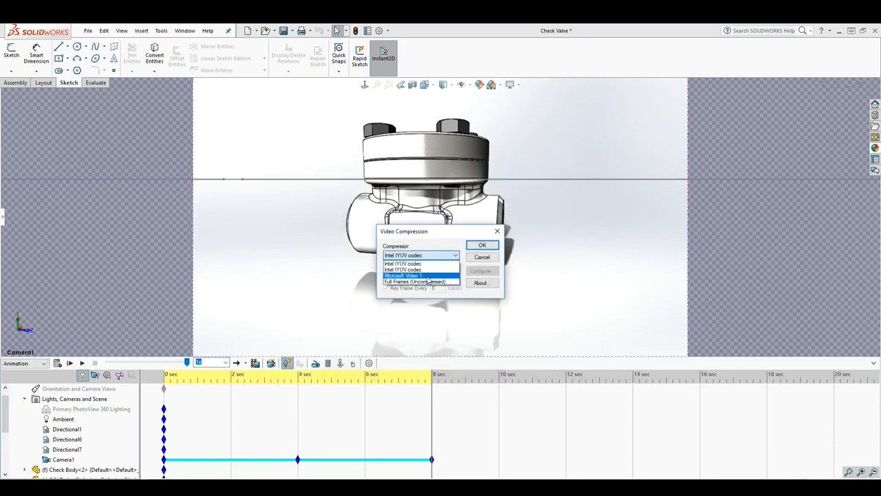
{"action": "left_click", "coordinate": [483, 246]}
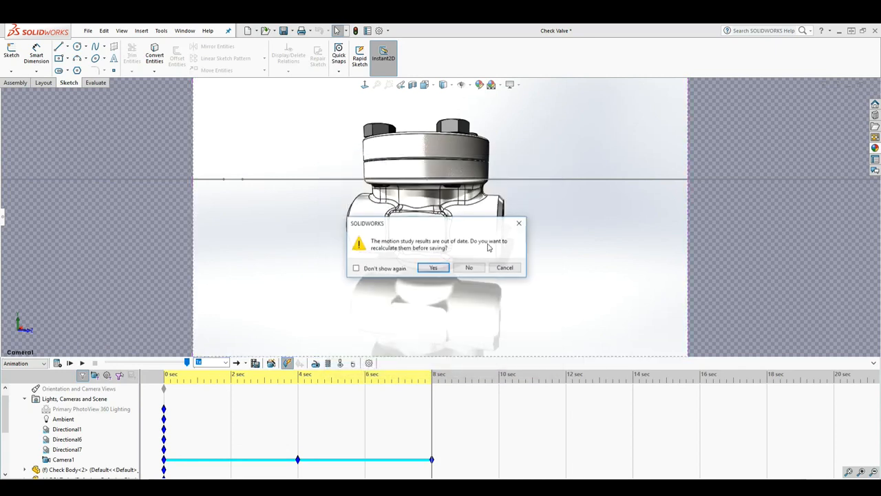
{"action": "left_click", "coordinate": [433, 268]}
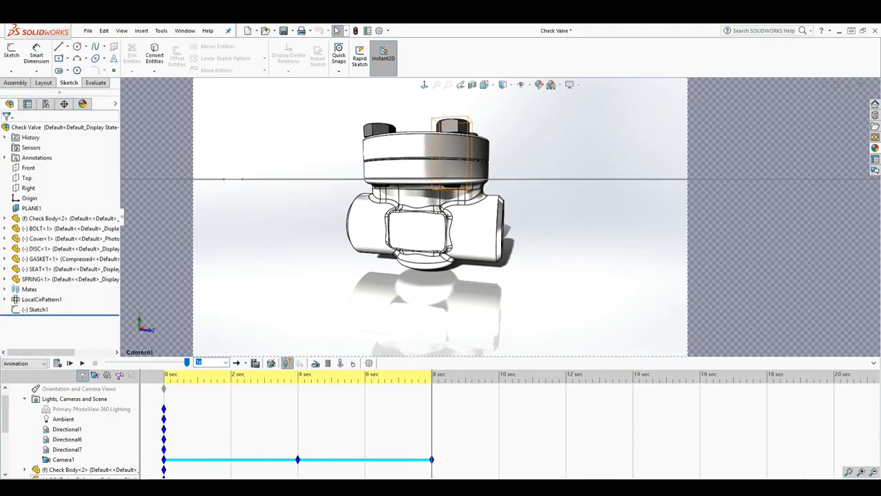
- Switch to File Explorer and open the exported Check Valve 1 AVI in the Check Valve folder
{"action": "left_click", "coordinate": [68, 487]}
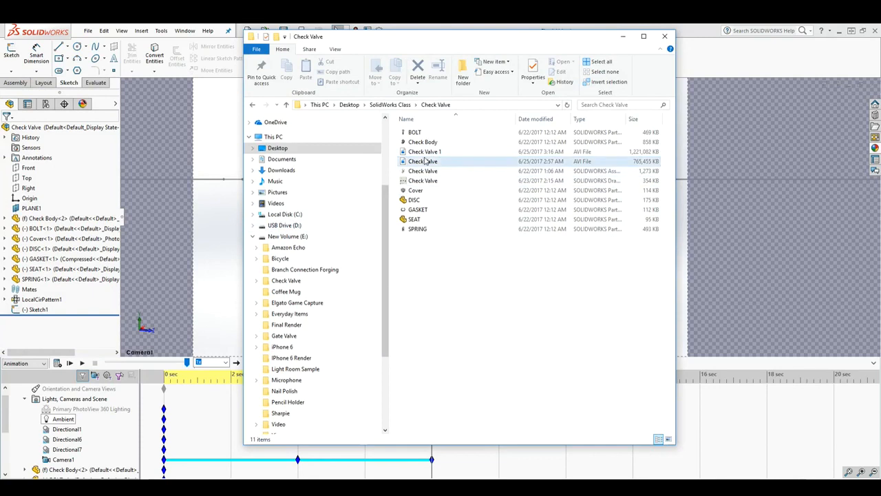
{"action": "double_click", "coordinate": [426, 152]}
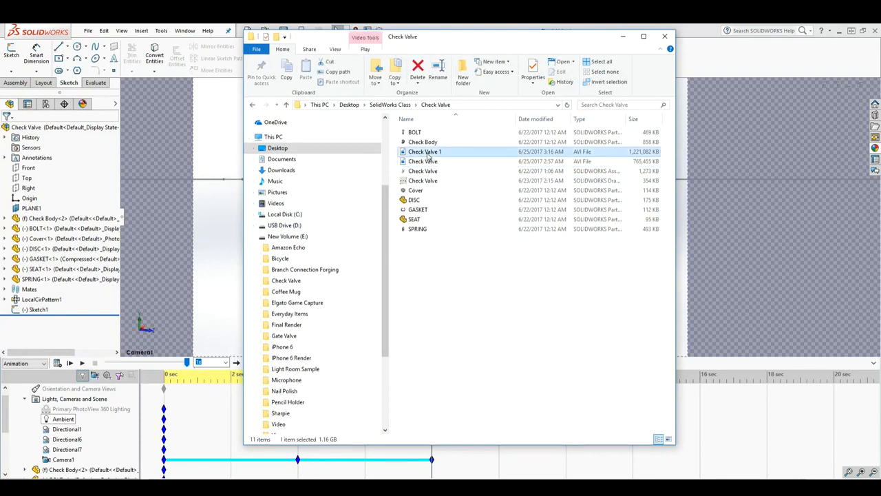